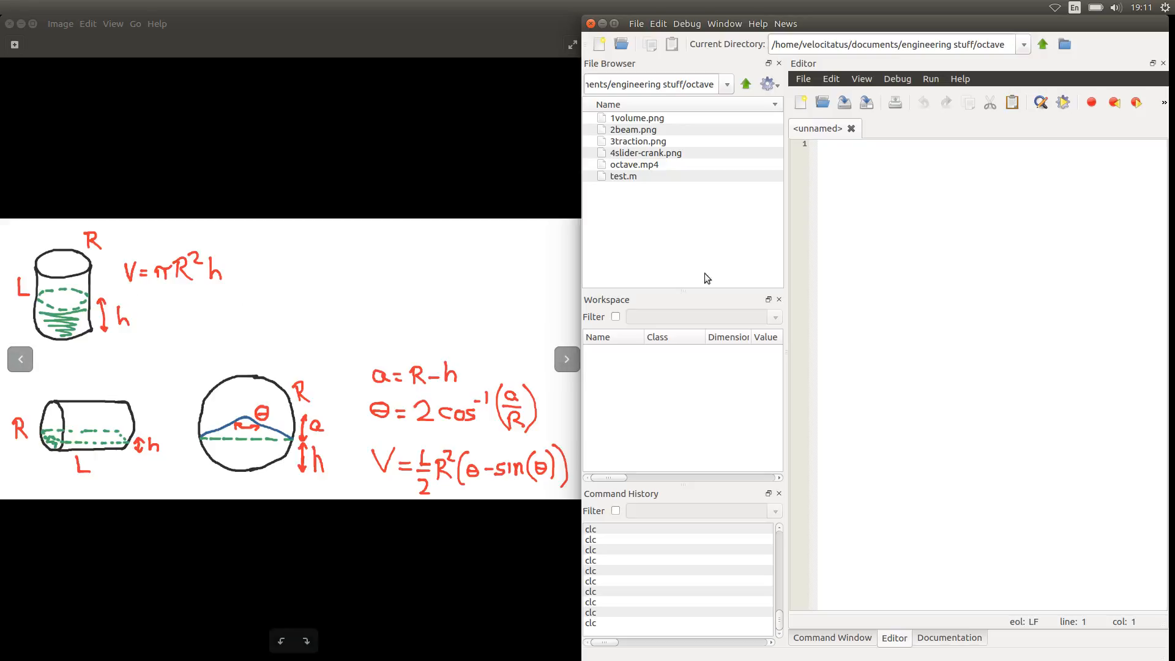
- Write R = 1, h = 0.3 with comments and the vertical-tank volume V = pi*R^2*h
click(855, 160)
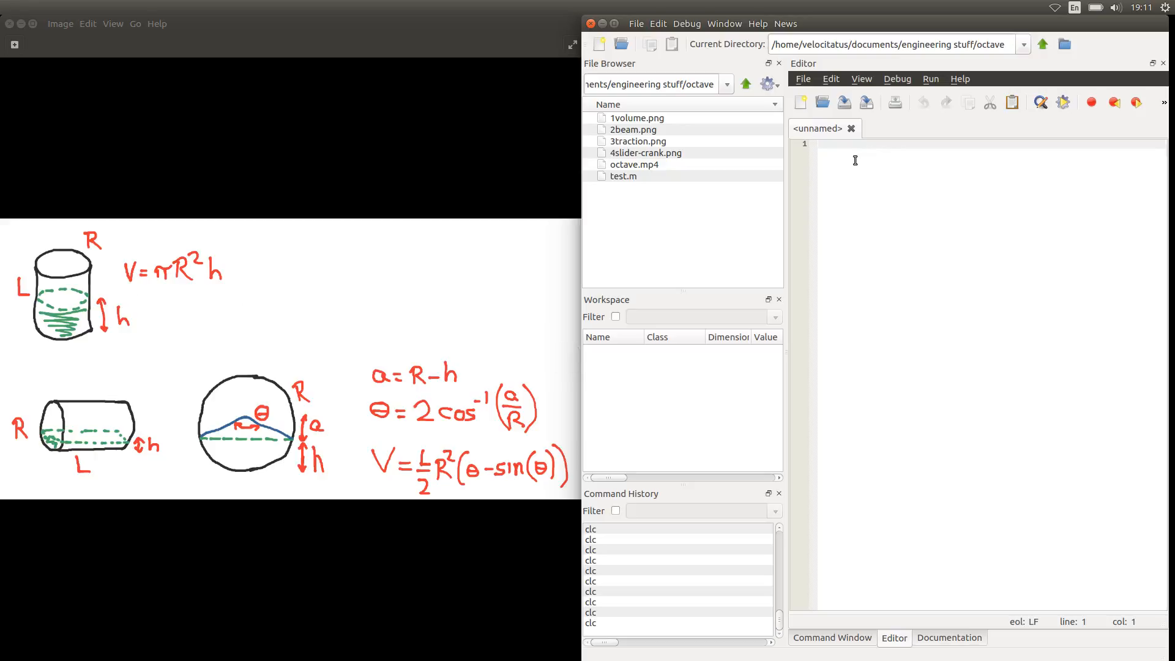
text(R = 1;)
text( %)
text( radius)
text(of tank )
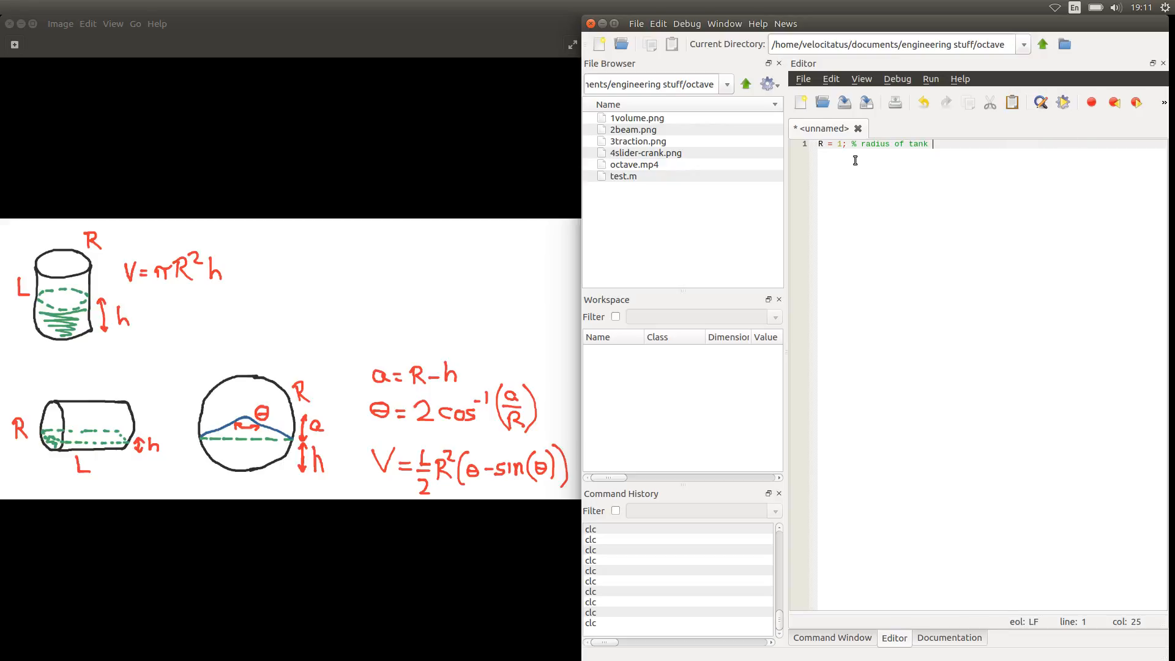
text([m])
key(Return)
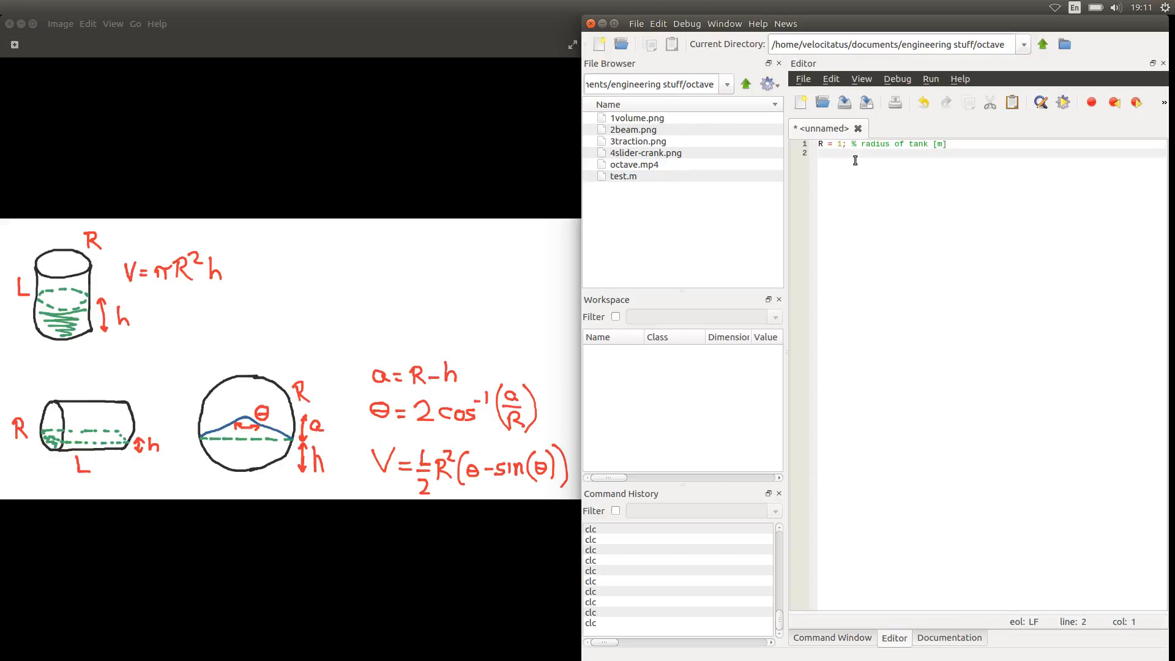
text(h =0.3; % level of )
text(fluid)
text( [m])
key(Return)
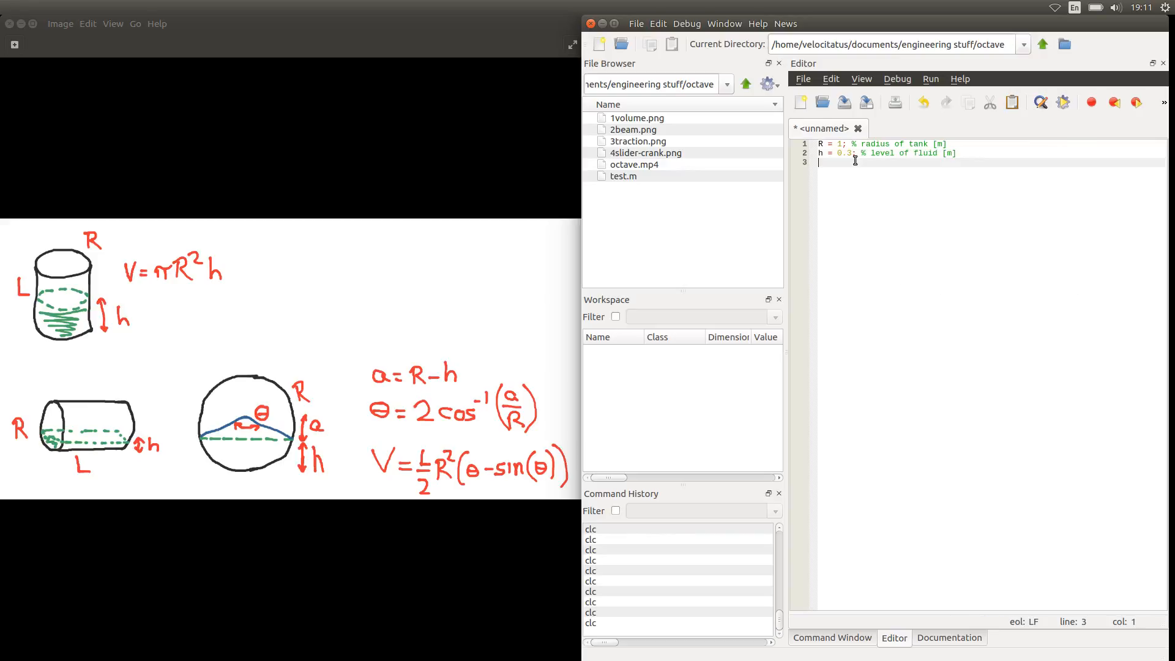
key(Return)
text(V = )
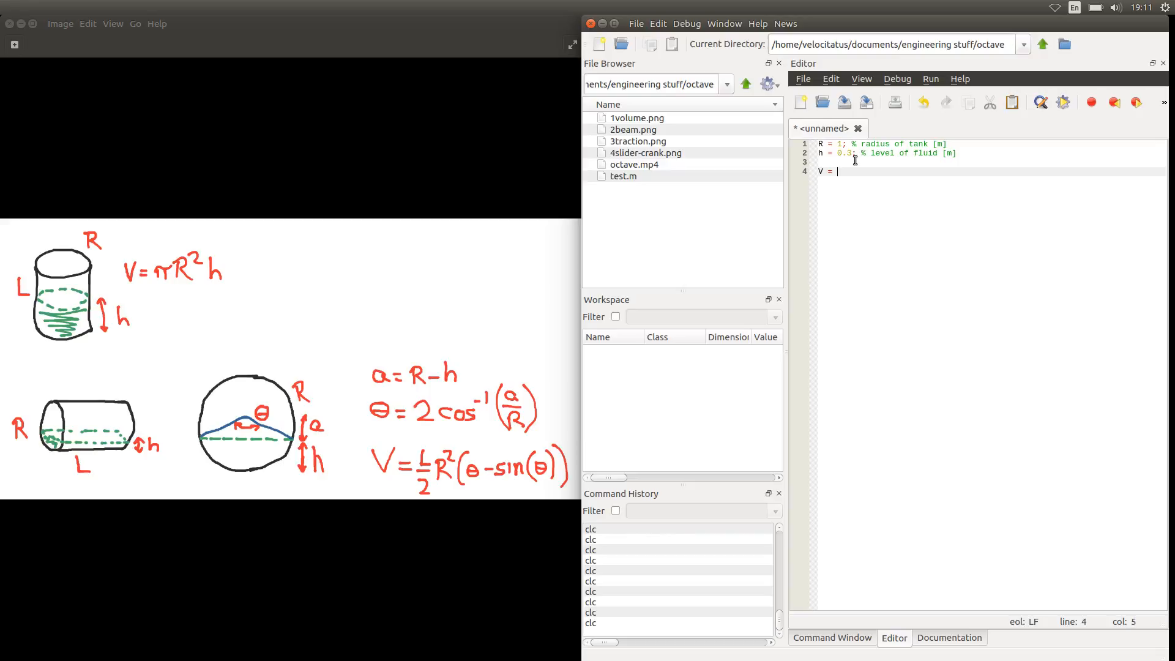
text(pi)
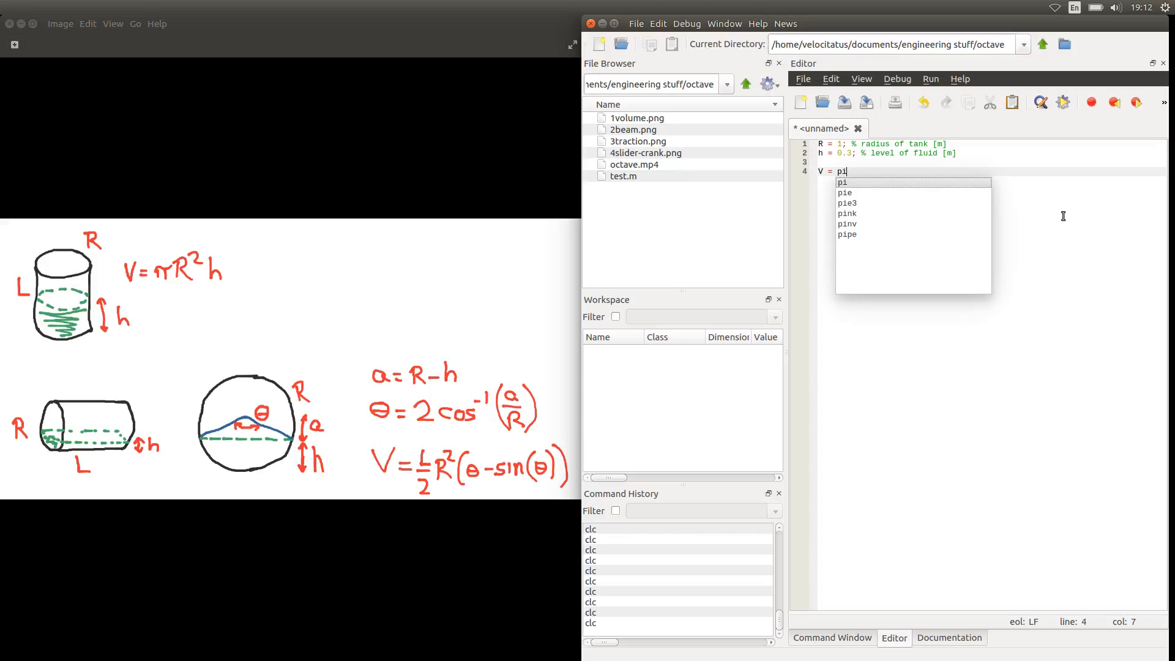
text(*)
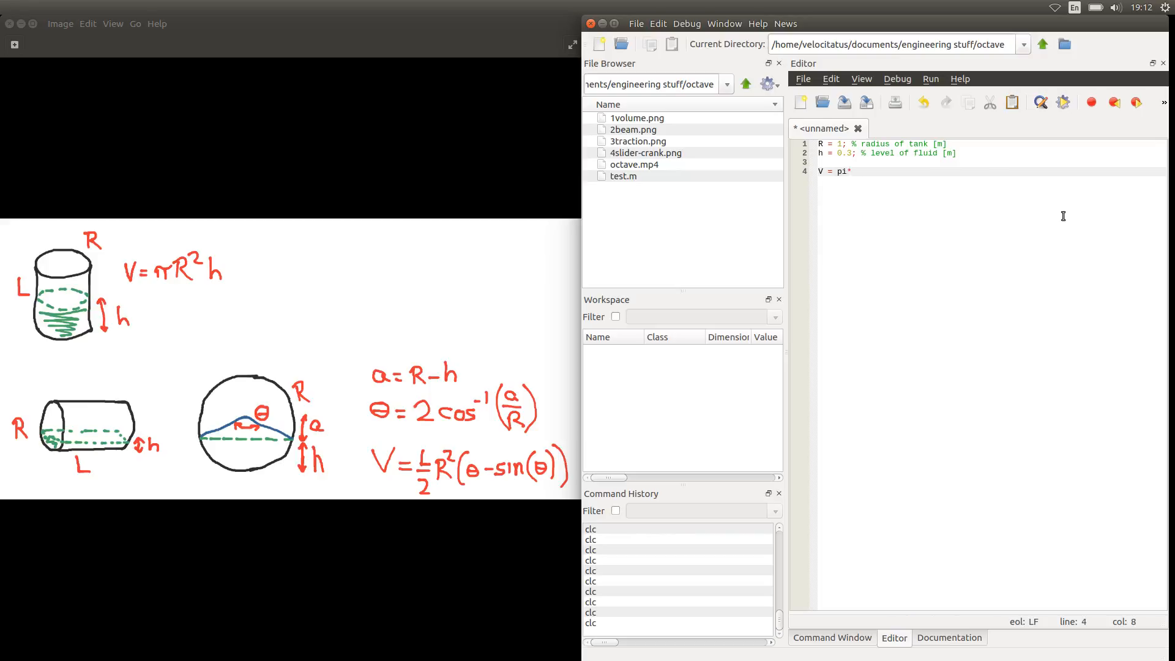
text(R^)
text(2*h;)
- Save the script as volume1.m and run it, giving V ≈ 0.9425
click(1065, 104)
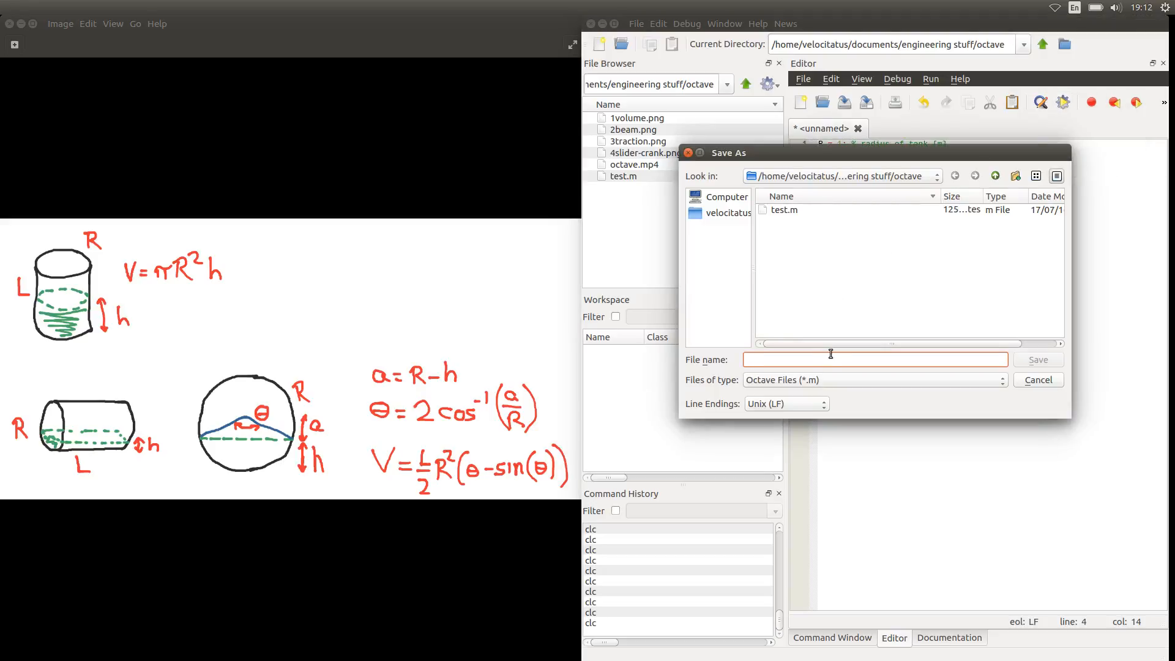
text(volume1)
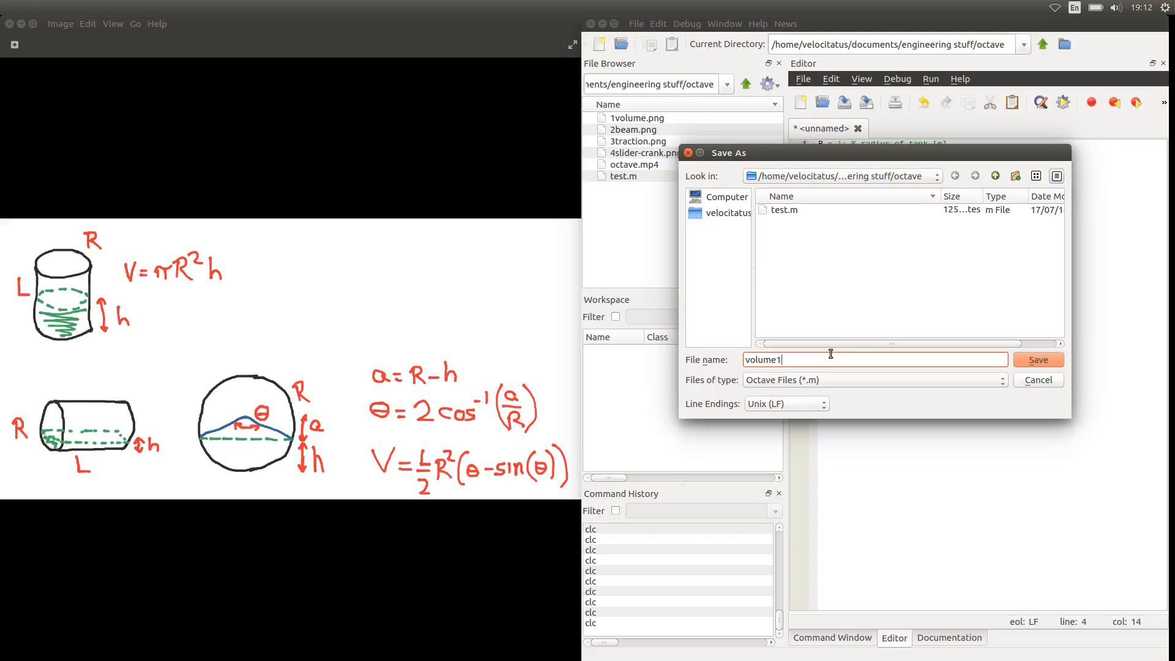
key(Return)
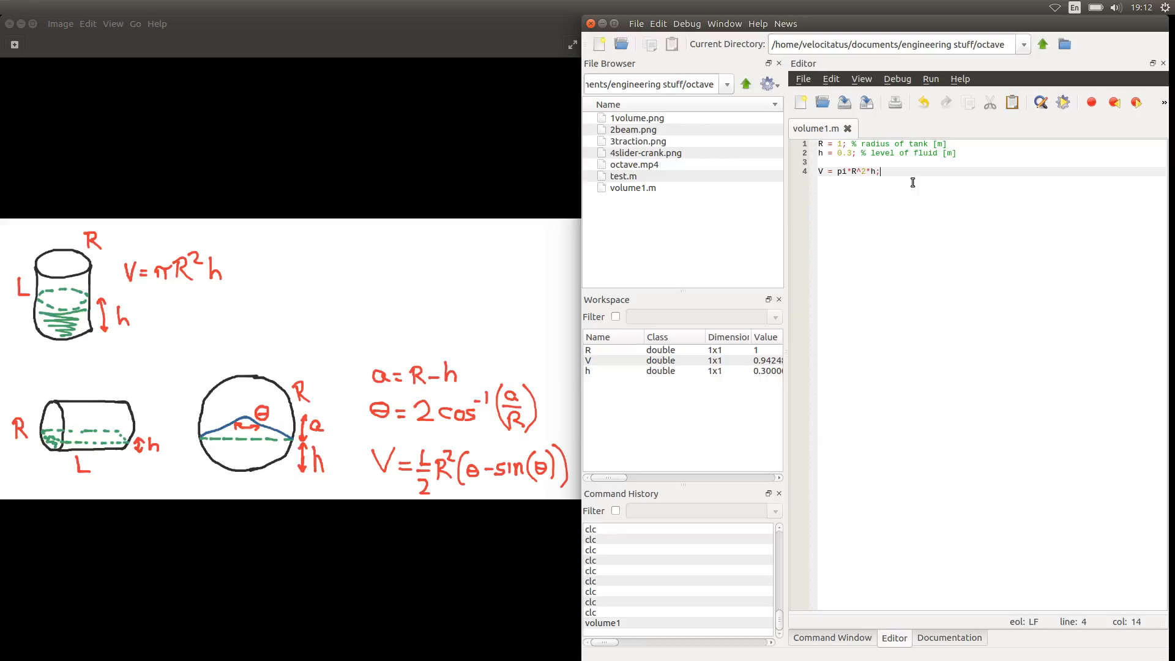
- Insert tank height L = 3 % height of tank [m] and change h to 0:0.1:L
key(Left)
key(Left)
key(Up)
key(Up)
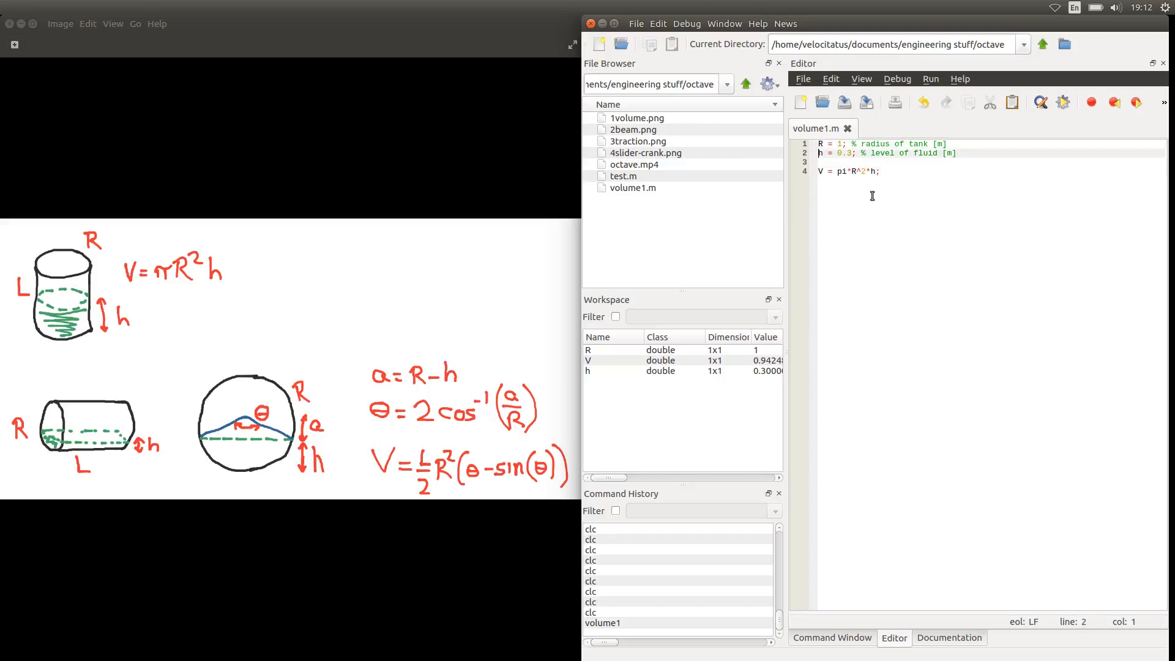
key(Return)
key(Up)
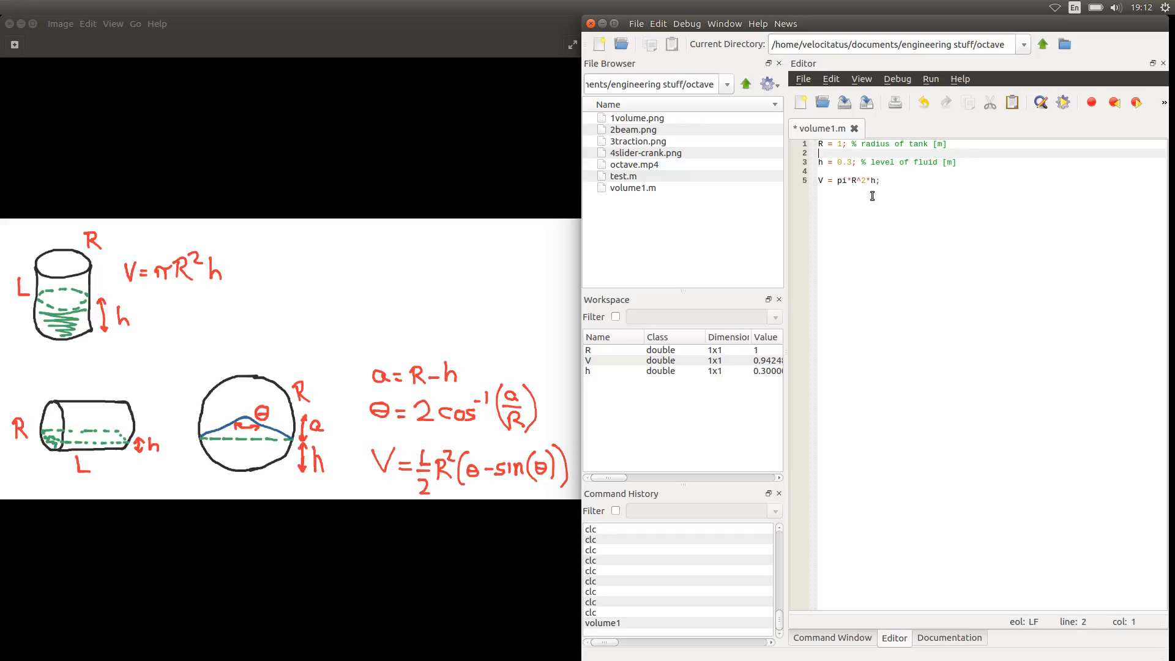
text(L = )
text(3; )
text(% )
text(height of tank [m])
key(Down)
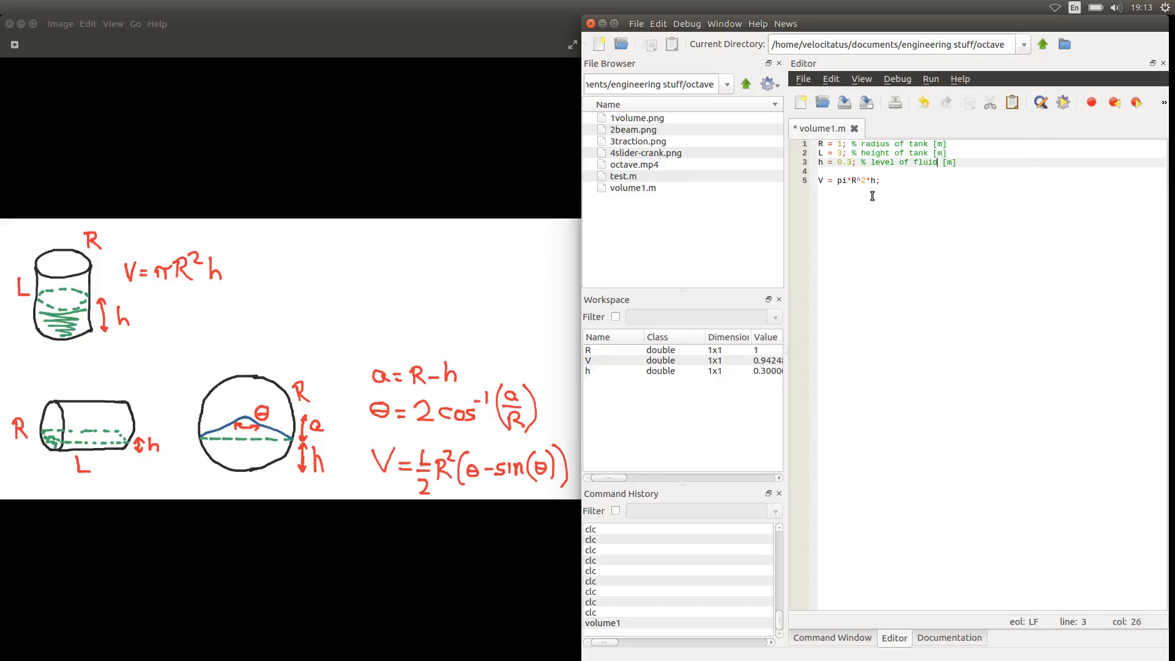
key(ctrl+Left)
key(ctrl+Left)
key(shift+Left)
key(shift+Left)
text(.)
text(0.1)
text(:L)
- Save and rerun volume1.m so h and V become 31-element vectors with L in the workspace
click(1063, 102)
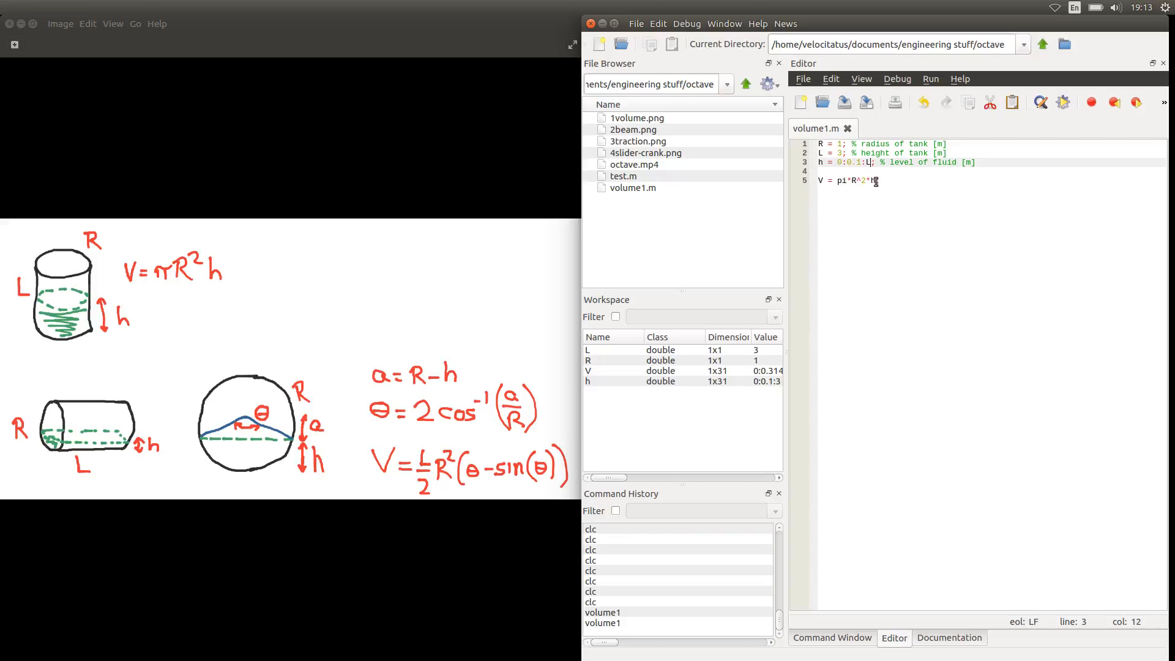
text(;)
click(889, 181)
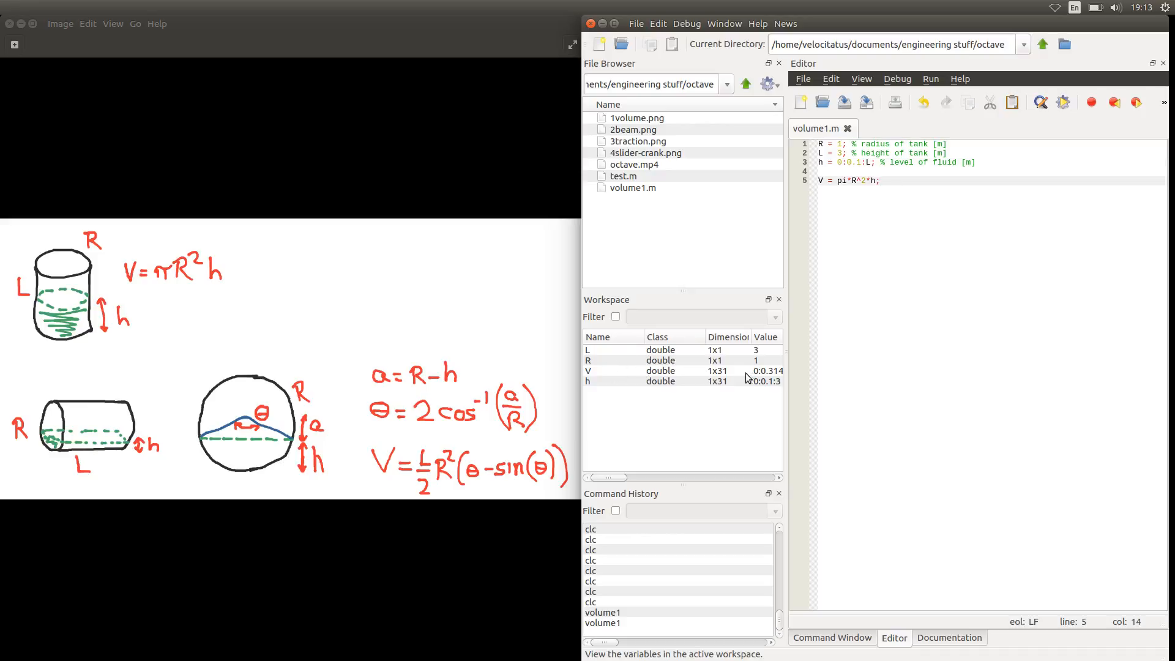
- Add plot(h,V,'k'), xlabel 'level of fluid [m]' and ylabel 'volume inside the tank'
key(Return)
key(Return)
text(plot()
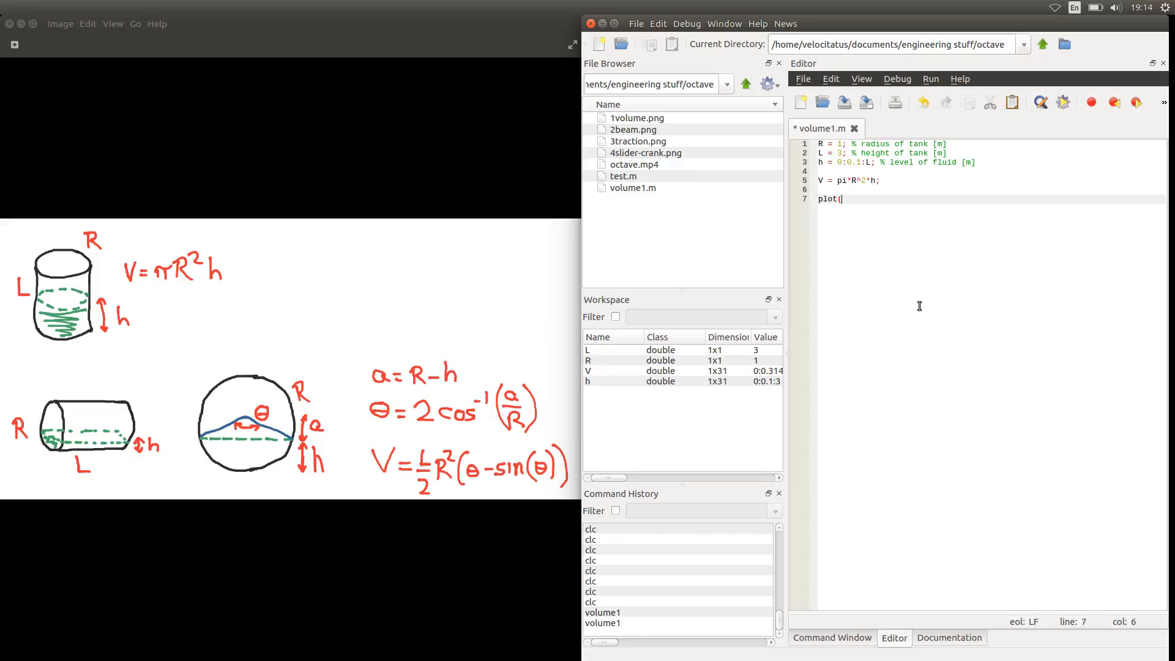
text(h,)
text(V)
text(,'k')
text();)
key(Return)
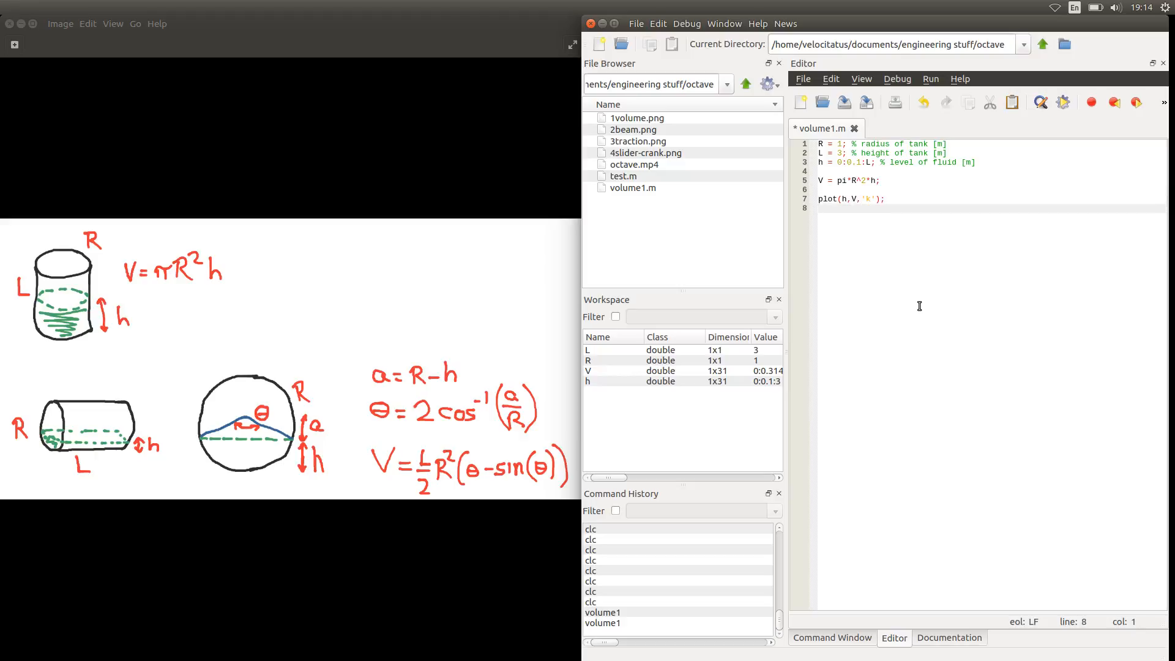
text(xlabel())
text(;)
key(Return)
text(y)
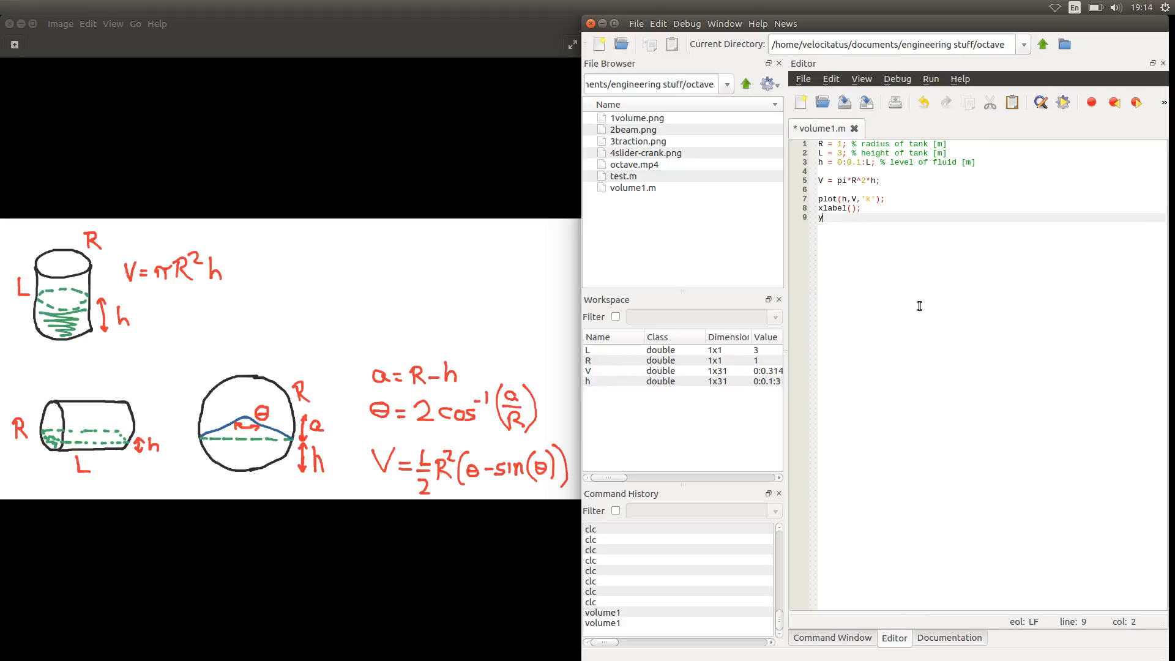
text(label())
text(;)
key(Up)
key(Left)
key(Left)
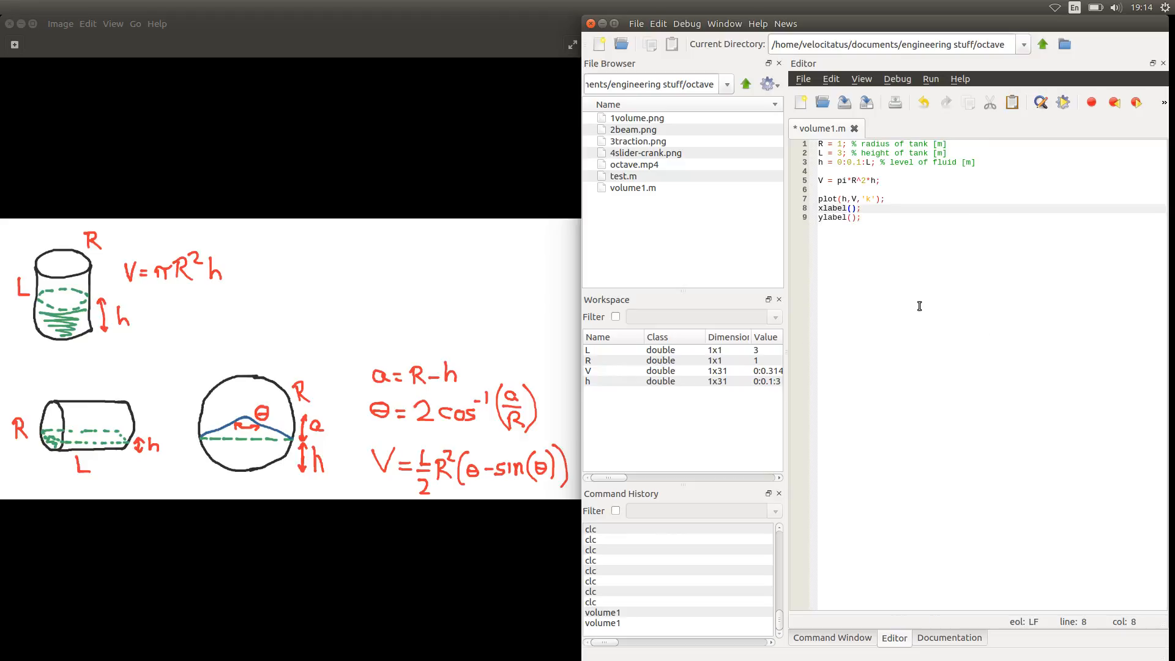
text(')
text(level of flui)
text(d [m)
text(])
key(Down)
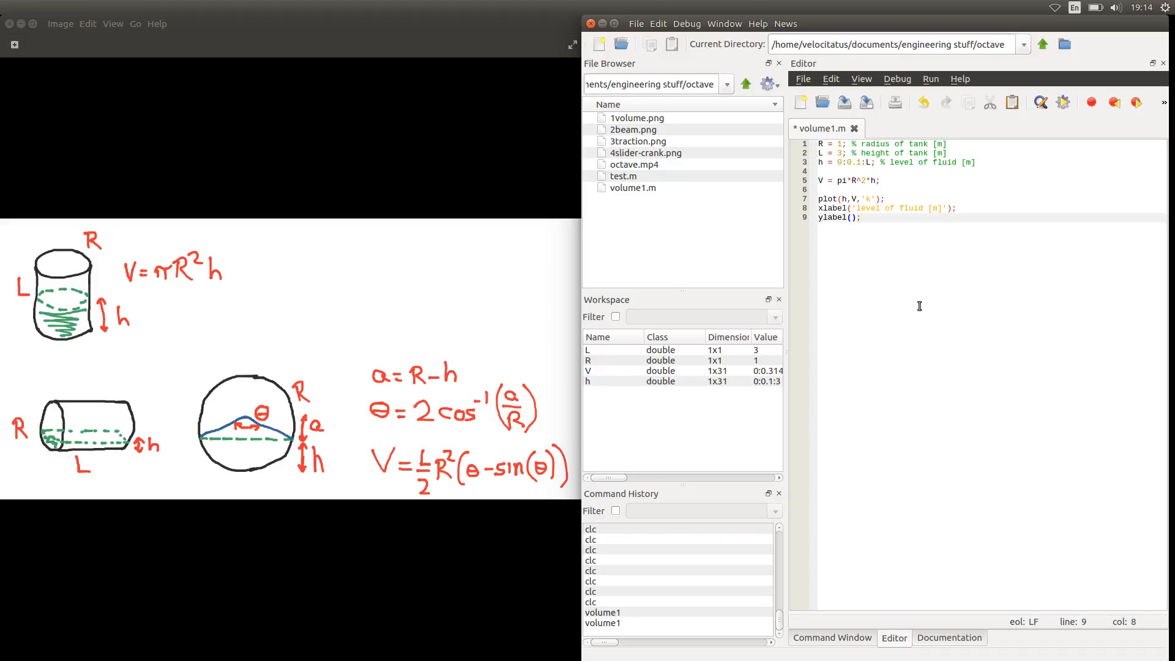
text('volume in)
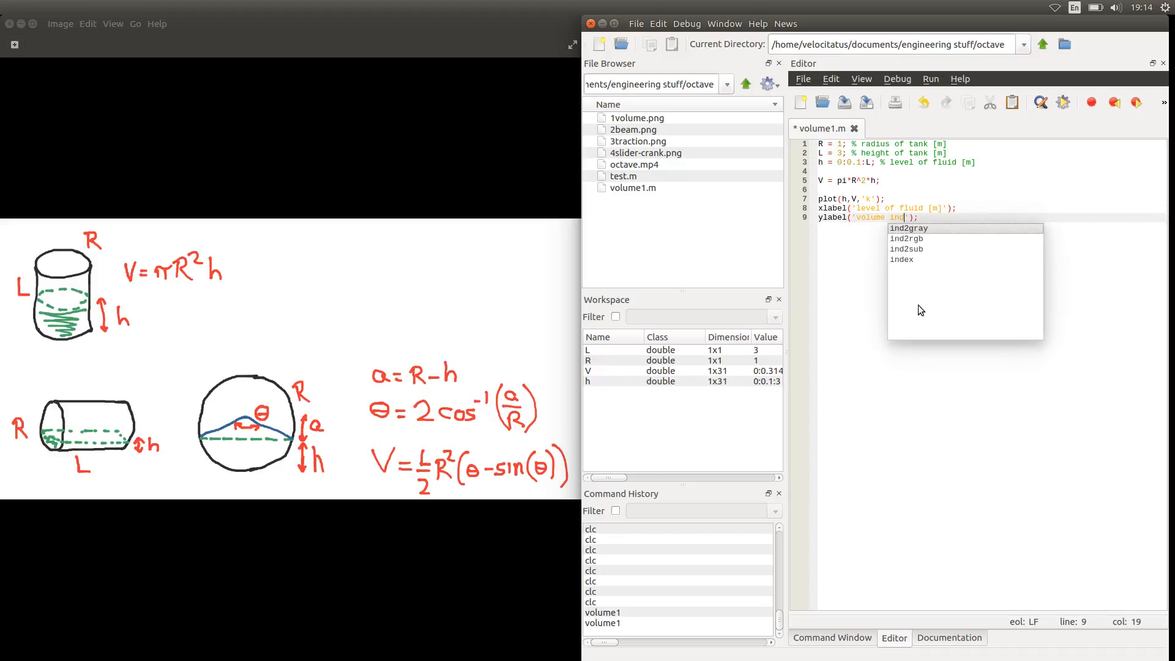
text(side )
text(the tank )
text([)
text(m^)
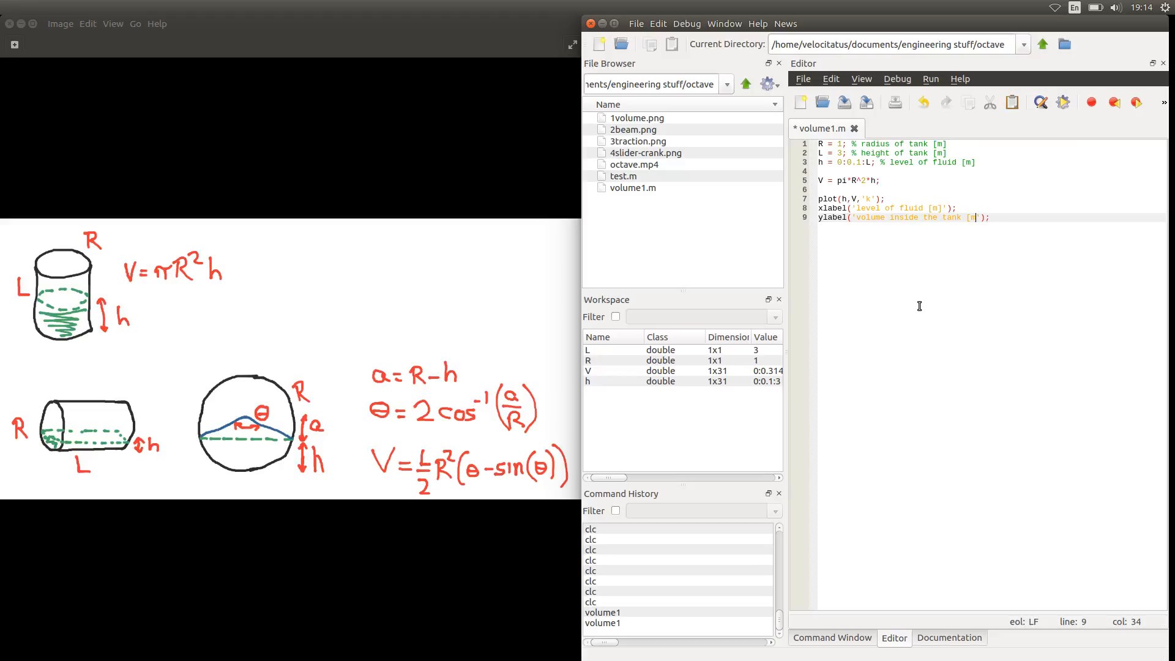
text(3)
text(])
- Finish the ylabel unit as [m^3], save and run volume1.m, and reposition the figure
click(1062, 104)
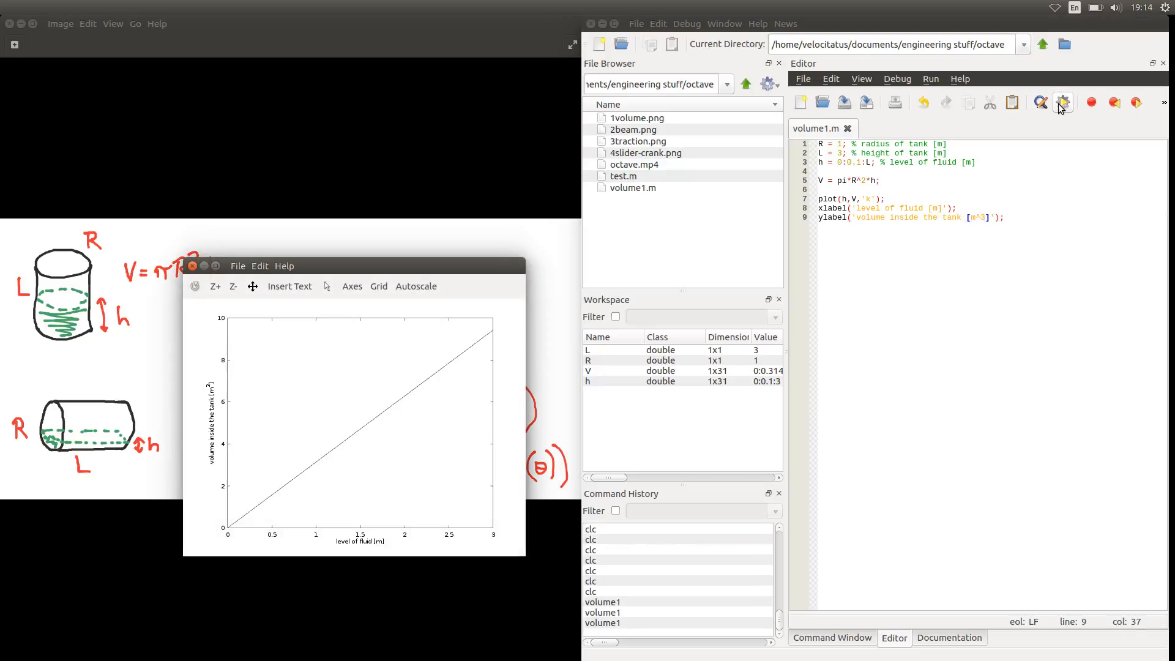
drag(458, 264, 503, 210)
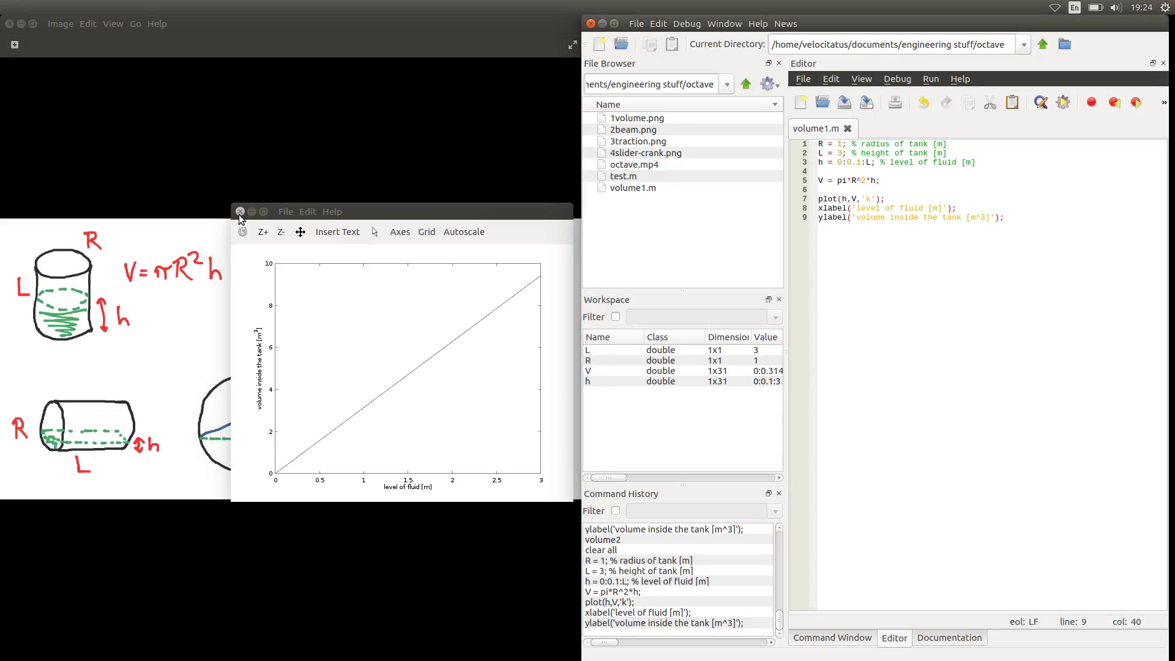
- Close the volume plot figure window
click(239, 214)
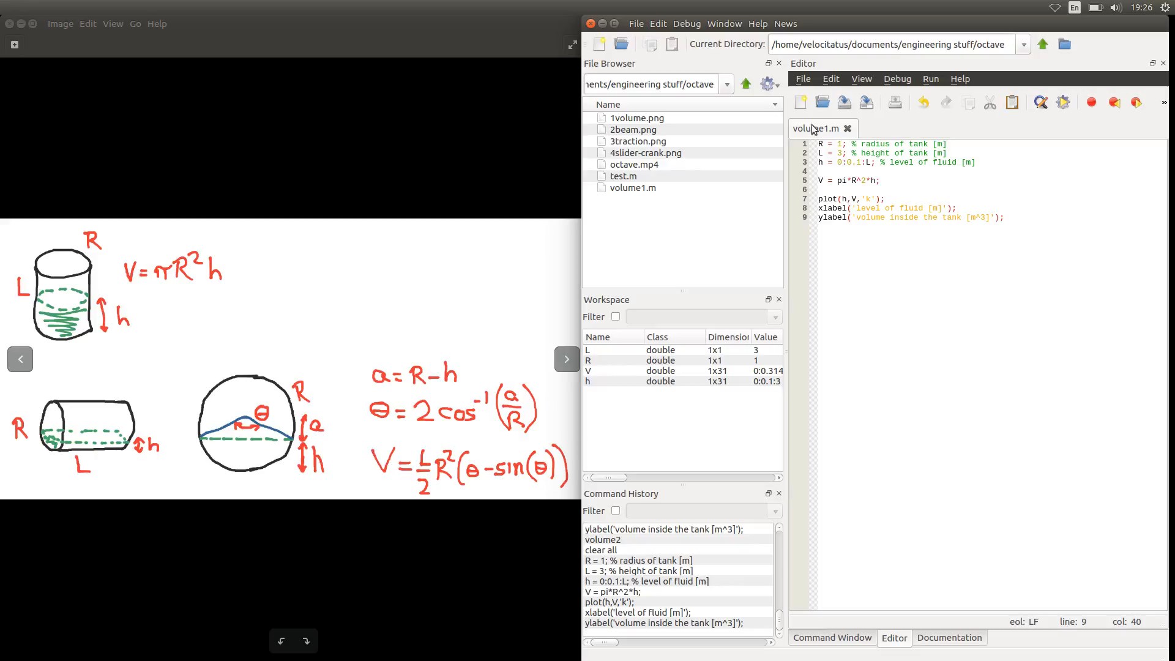
- In a new script define R = 1 radius, L = 3 length and h = 0:0.1:2*R
click(802, 106)
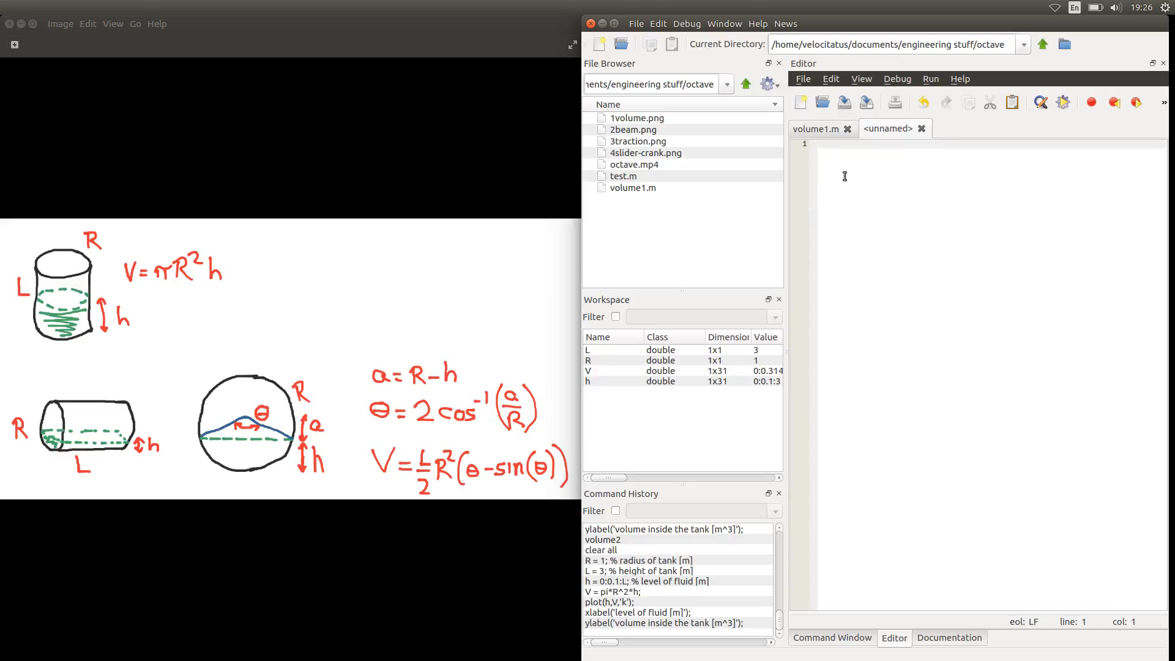
text(R)
text(1;%radius)
text(of tank[m[)
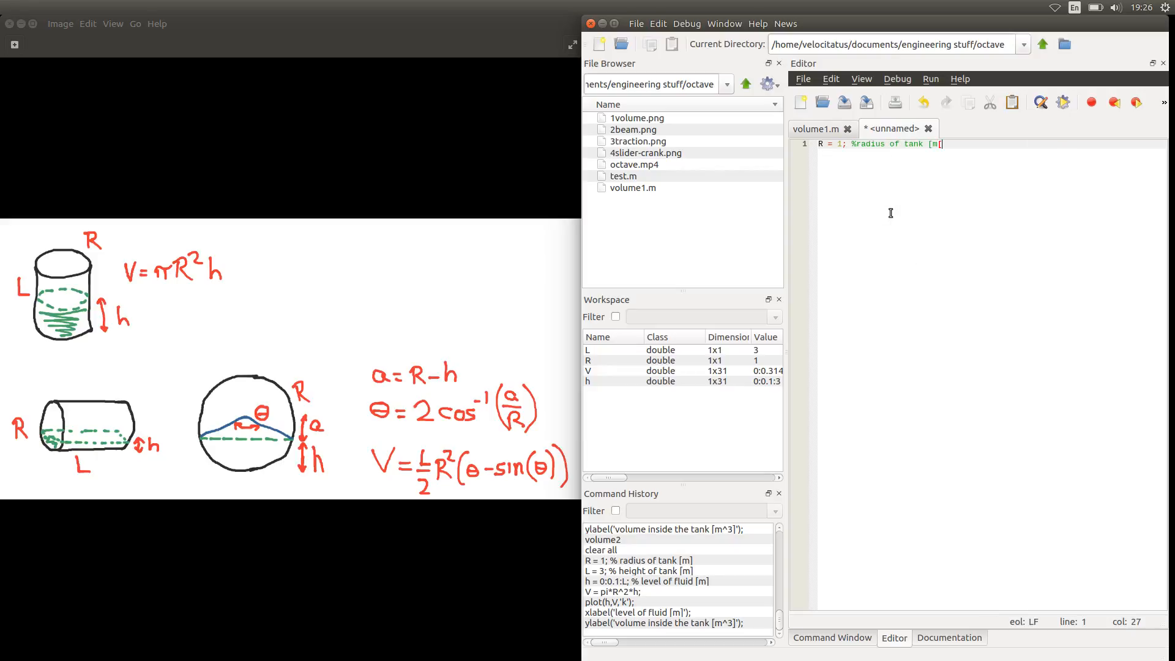
key(BackSpace)
text(])
key(Return)
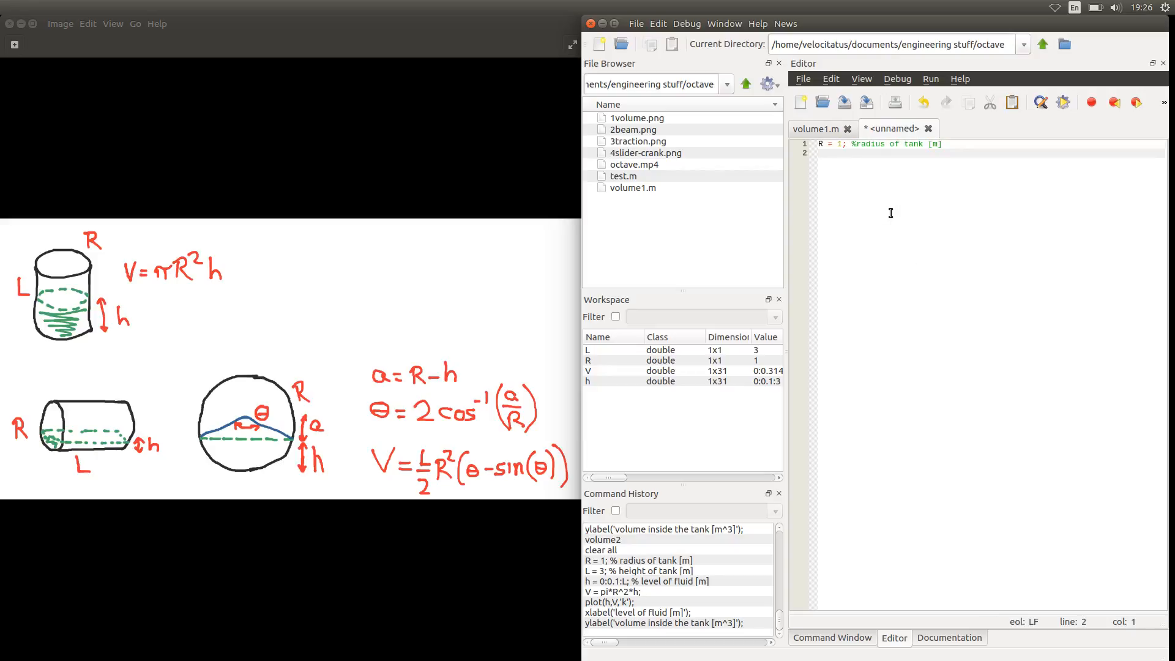
text(L= 3)
text(; % )
text(length of tank)
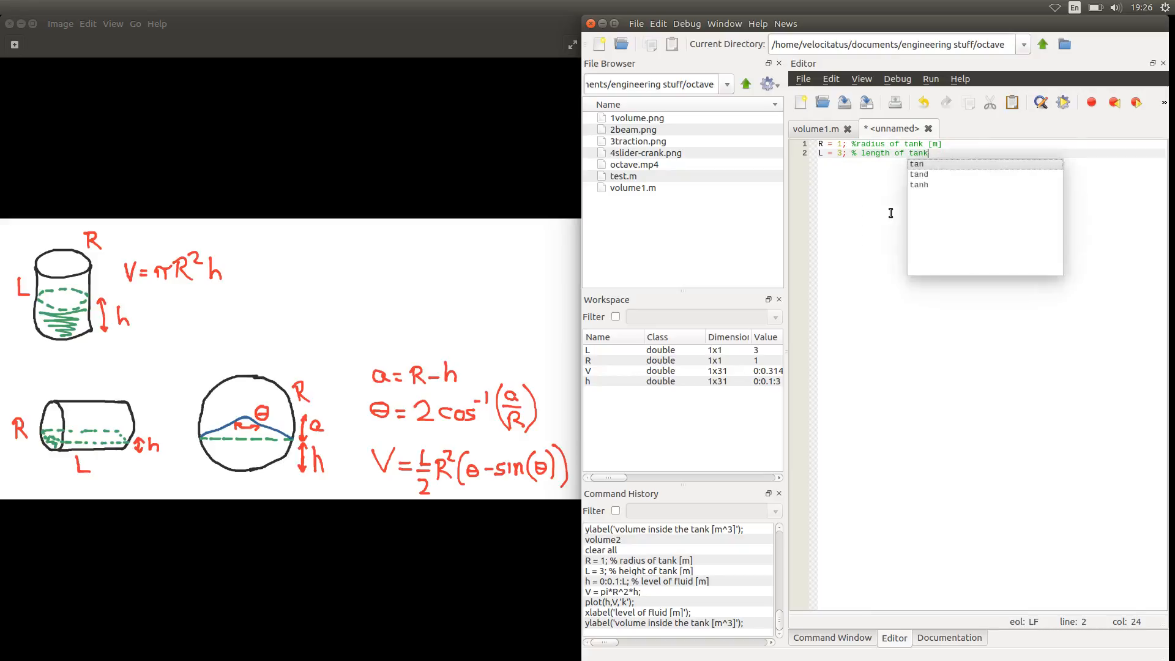
text([m])
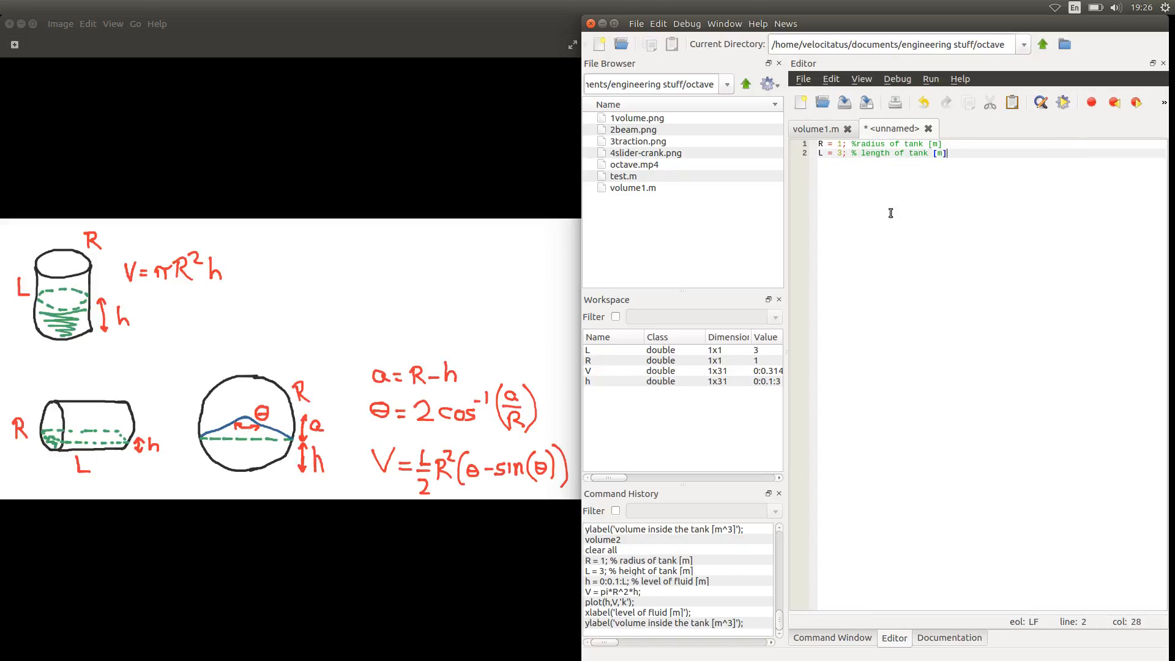
key(Return)
key(Return)
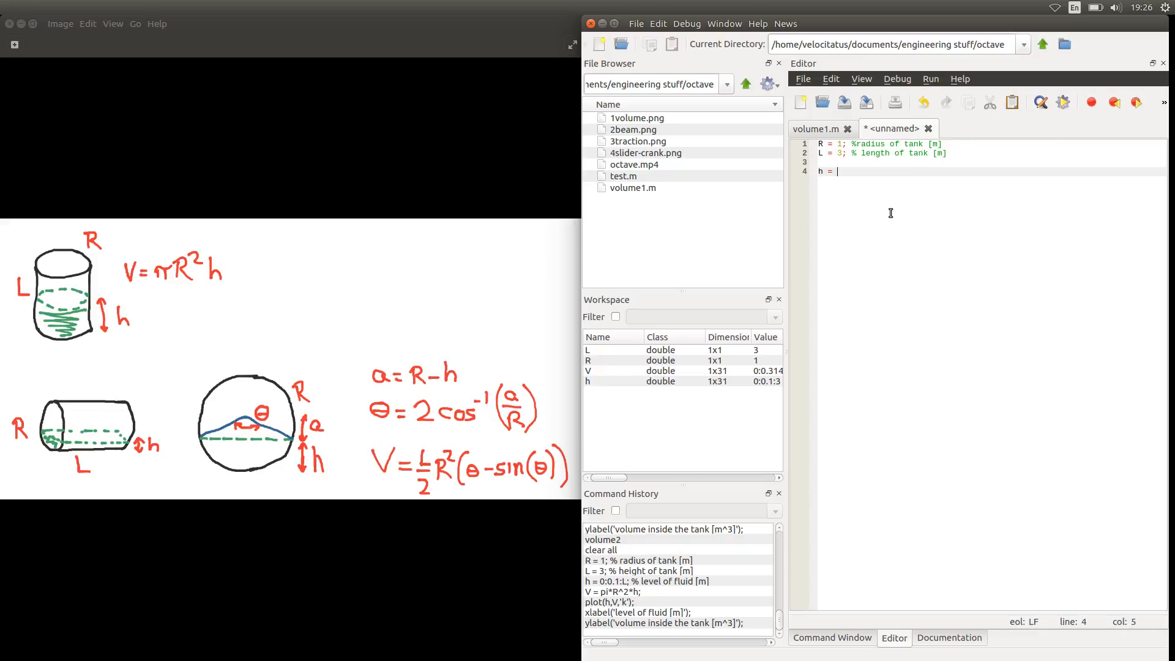
mouse_move(290, 358)
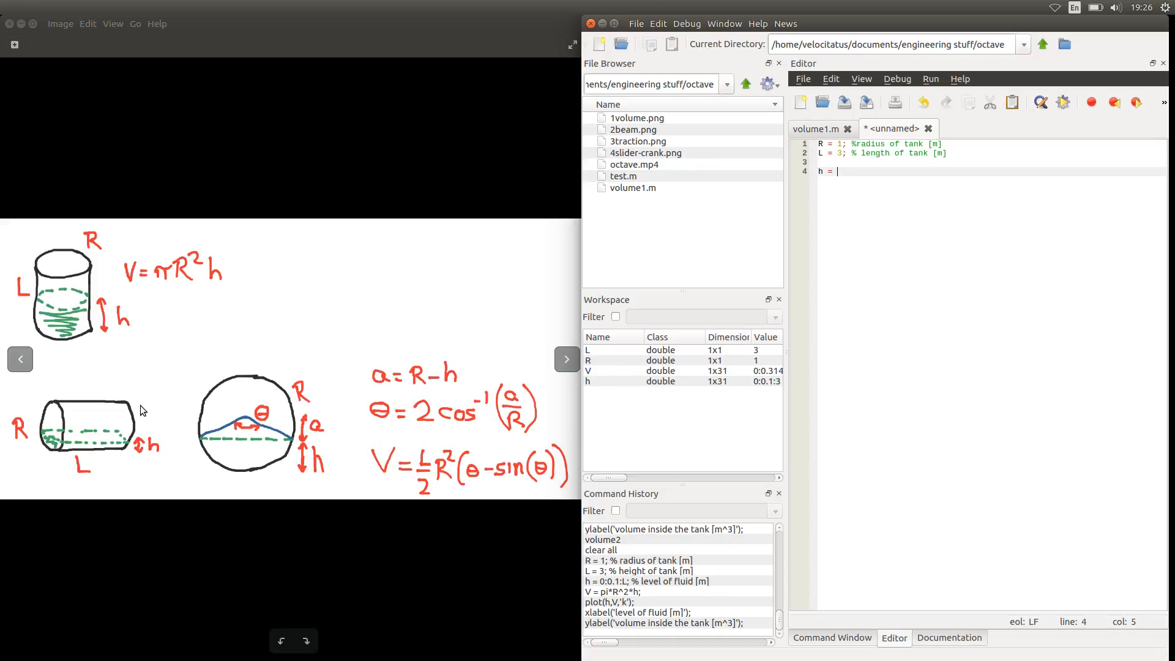
mouse_move(275, 386)
text(h = 0)
text(:0.1:)
text(2*R;)
- Add a = R-h, theta = 2*acos(a/R) and V = L/2*R^2*(theta - sin(theta))
key(Return)
key(Return)
key(Return)
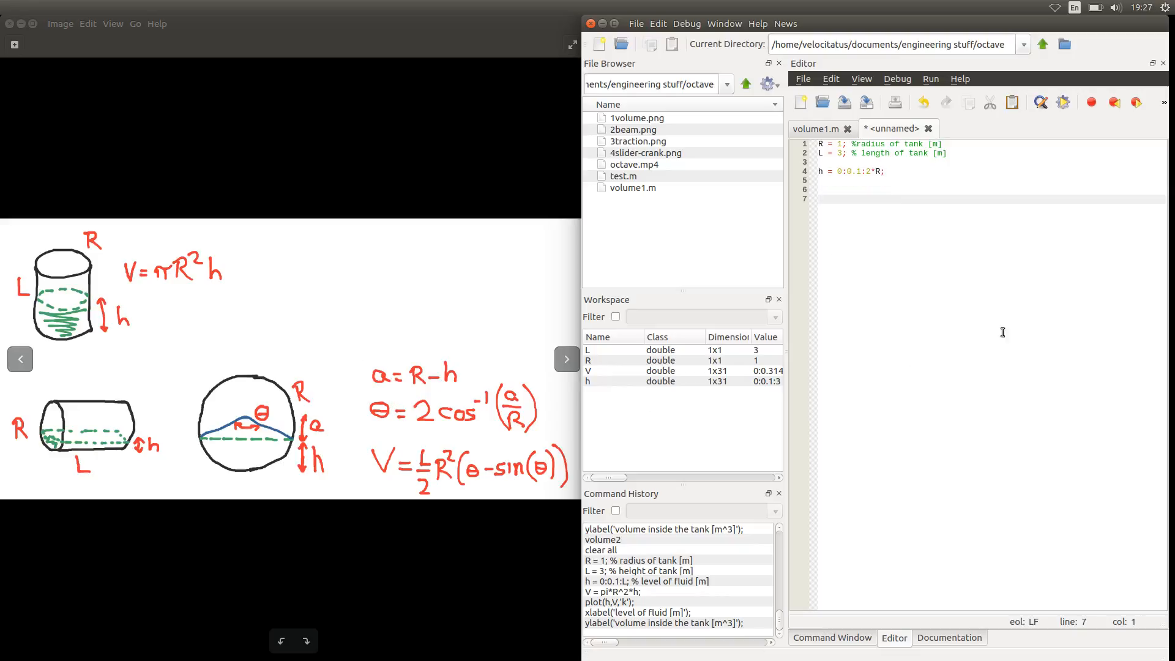
text(a = )
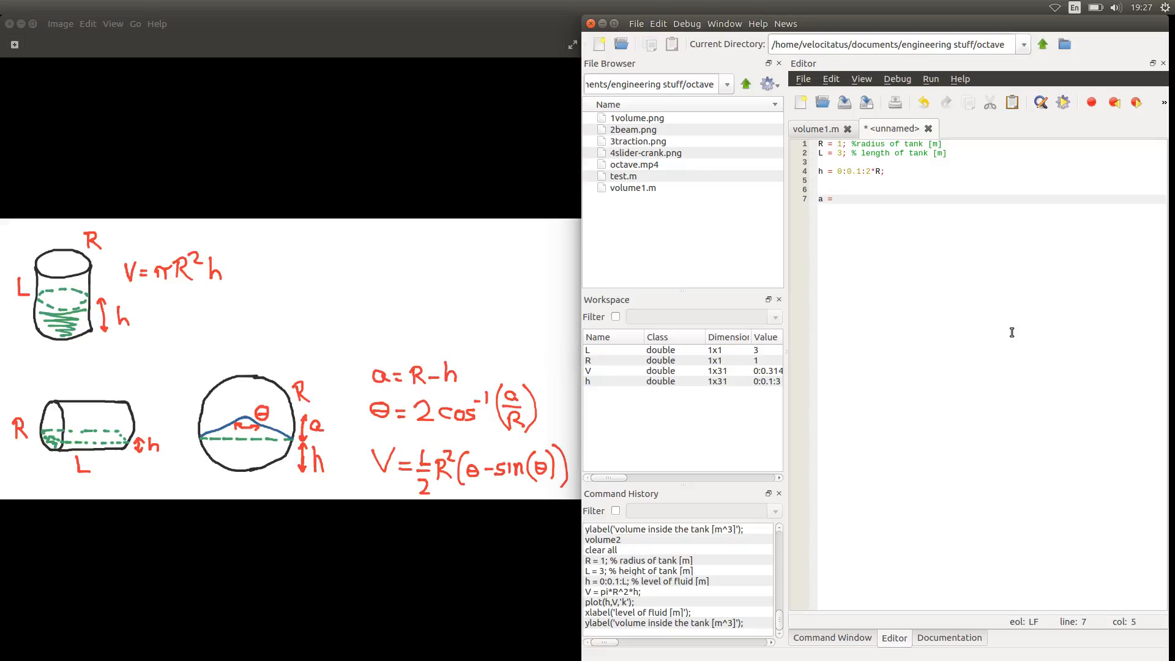
text(R-h)
text(;)
key(Return)
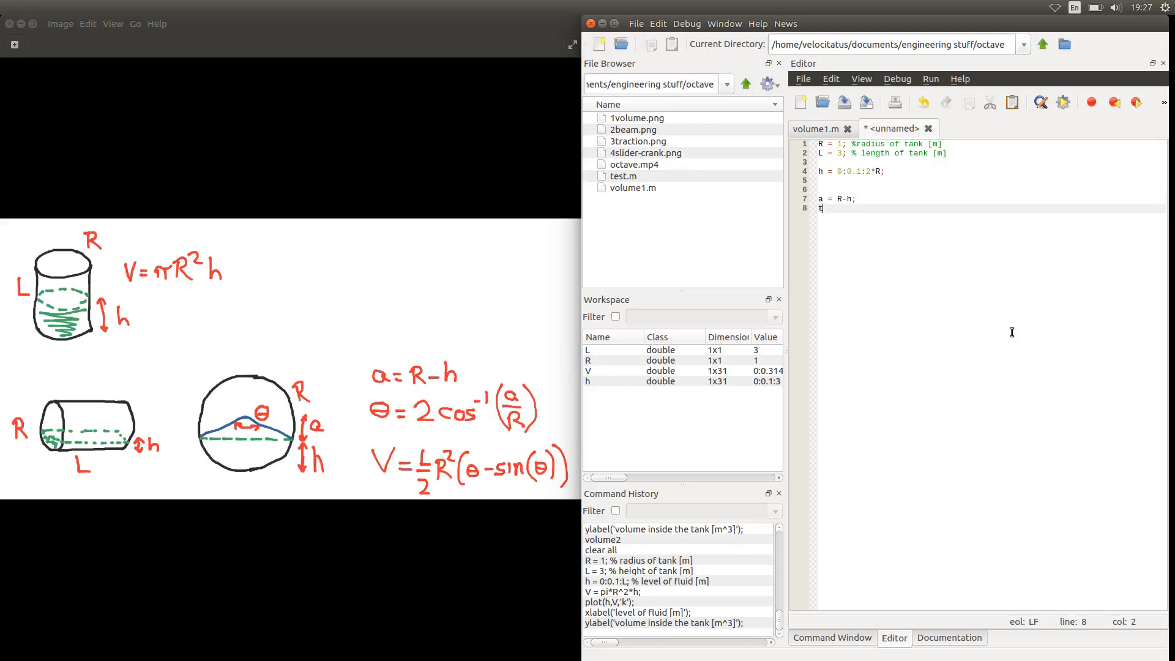
text(theta = )
text(2*c)
key(BackSpace)
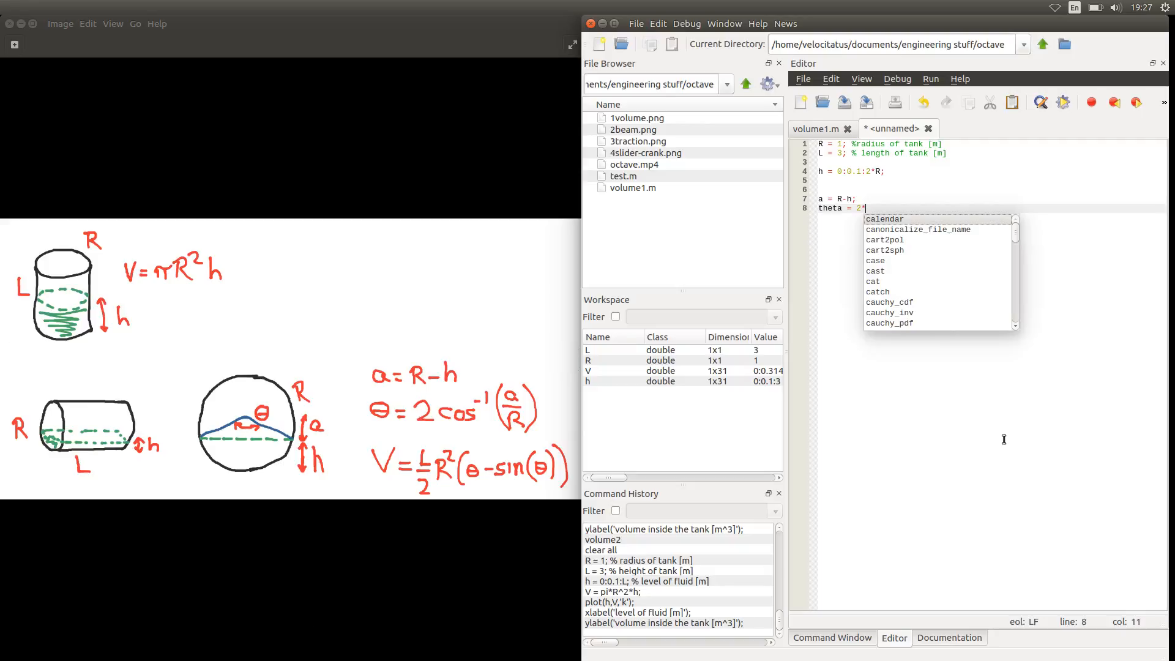
text(acos()
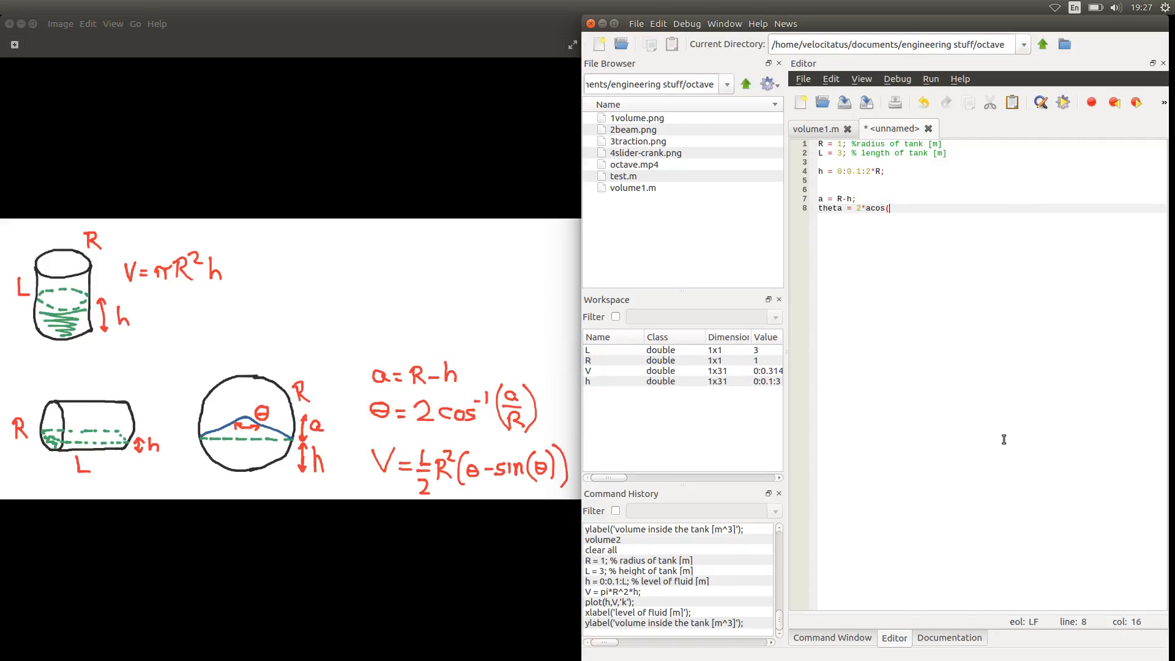
text(a/)
text(R);)
key(Return)
text(V = )
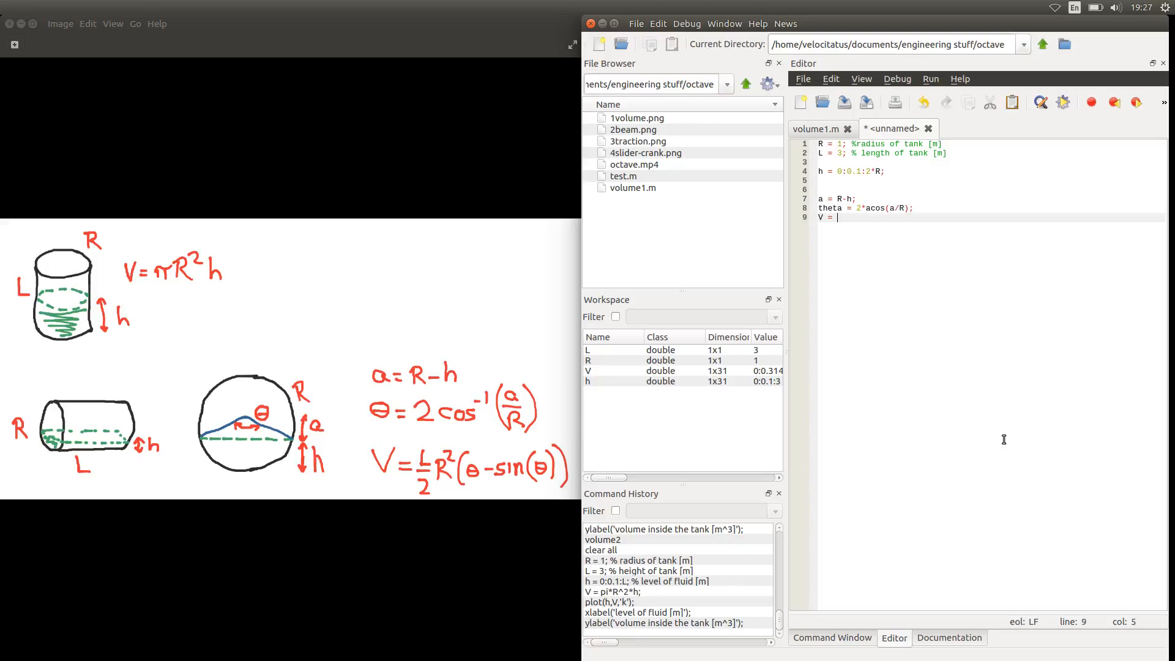
text(L/2 * R^)
text(2 *)
text((theta - )
text(sin(theta));)
key(Return)
key(Return)
text(plot)
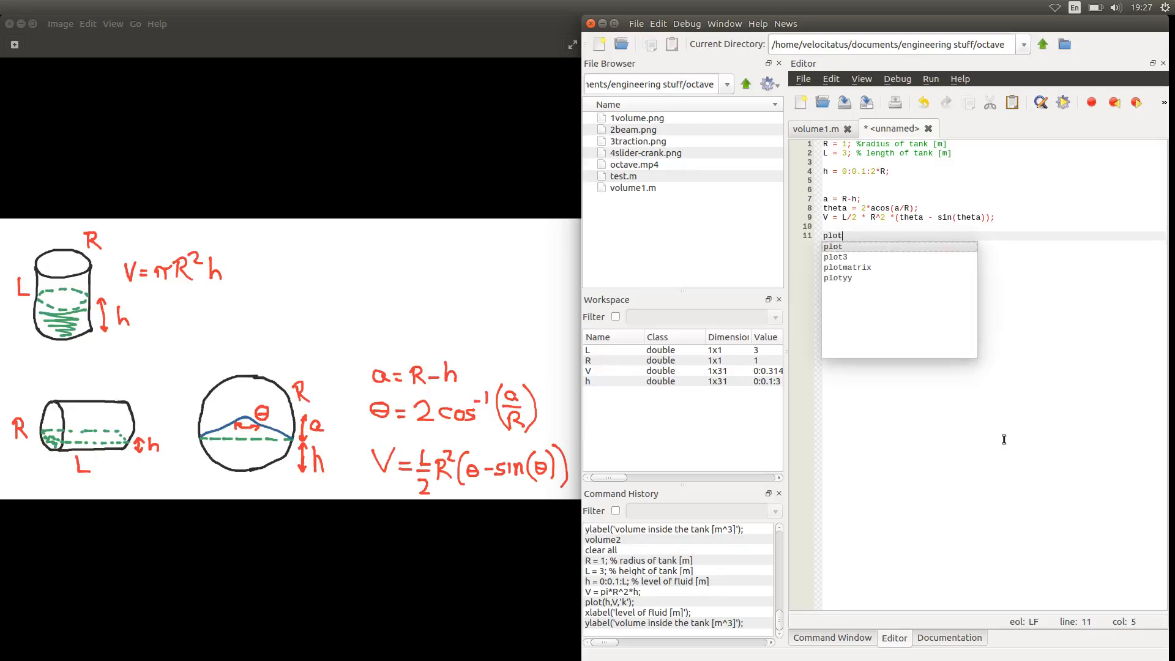
text((h)
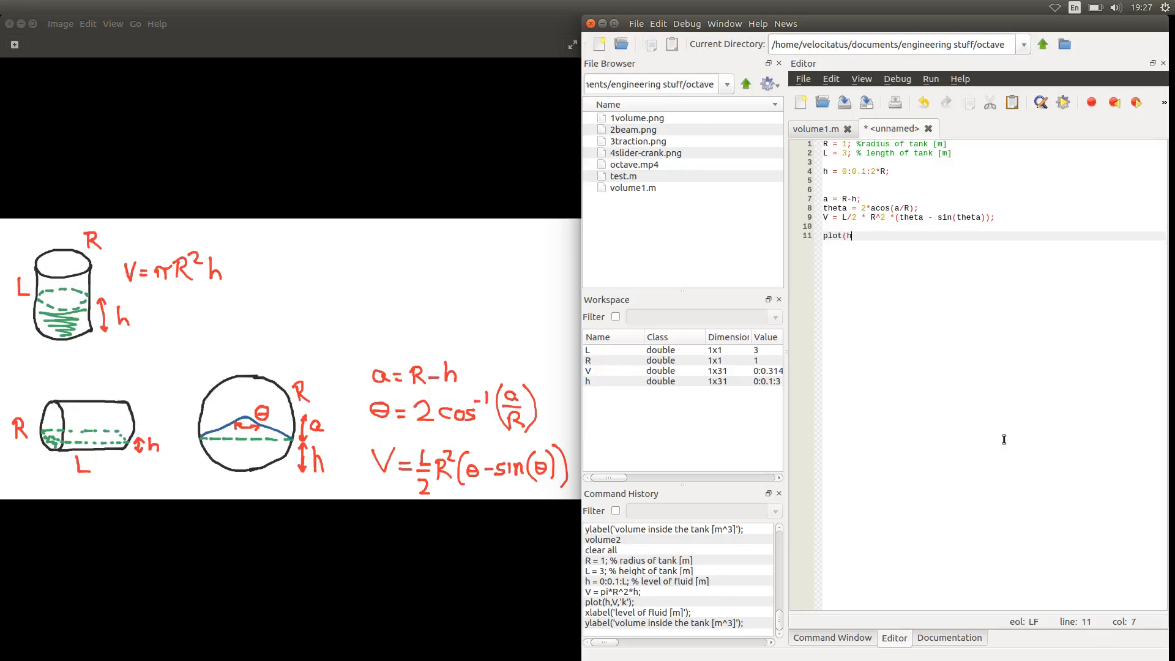
text(,)
text(V,'k');)
- Add plot(h,V,'k'), xlabel('h [m]'), ylabel('V [m^3]'), then save as volume2.m and run
key(Return)
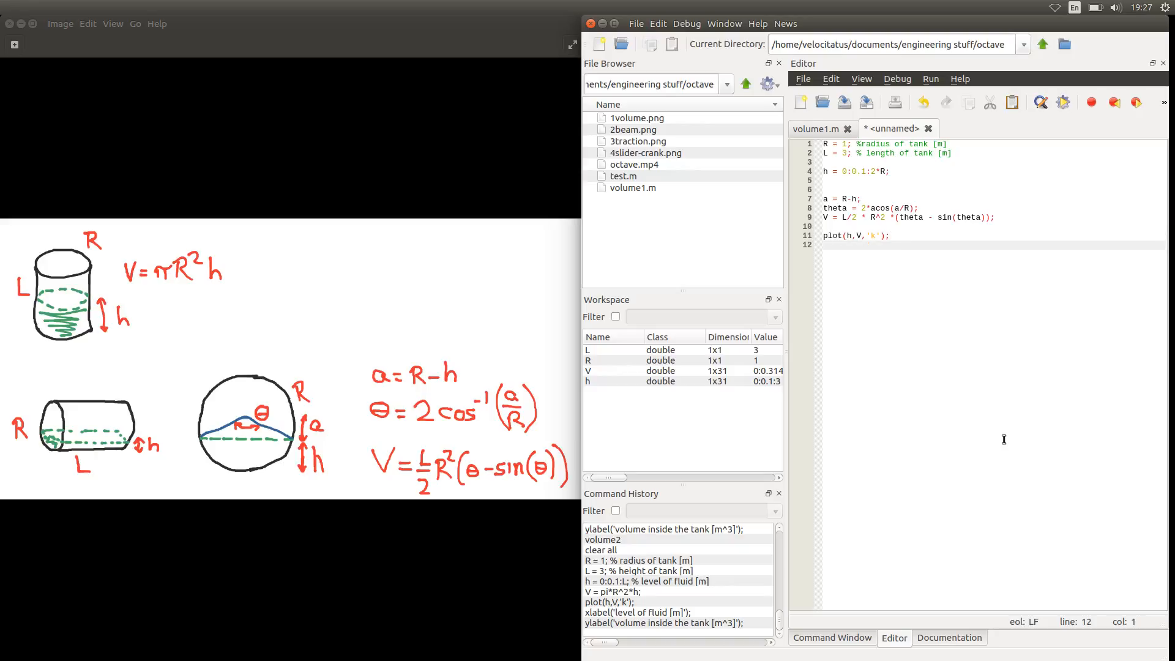
text(xlabel(')
text(h [m]');)
key(Return)
text(label(')
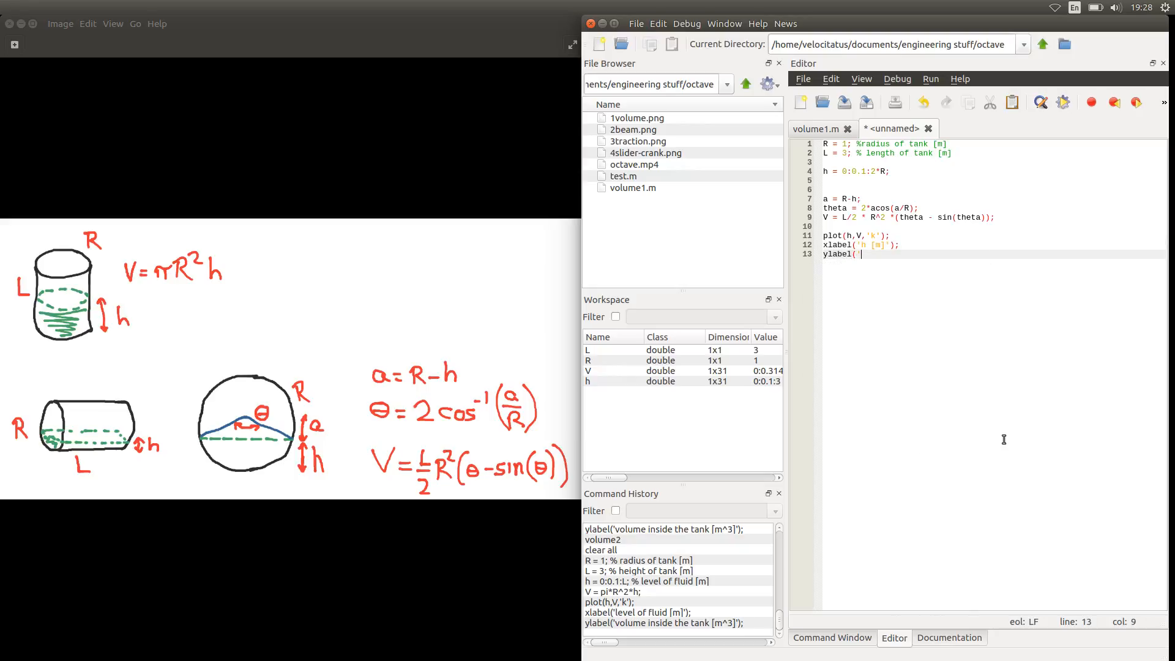
text(V [)
text(m^)
text(3]');)
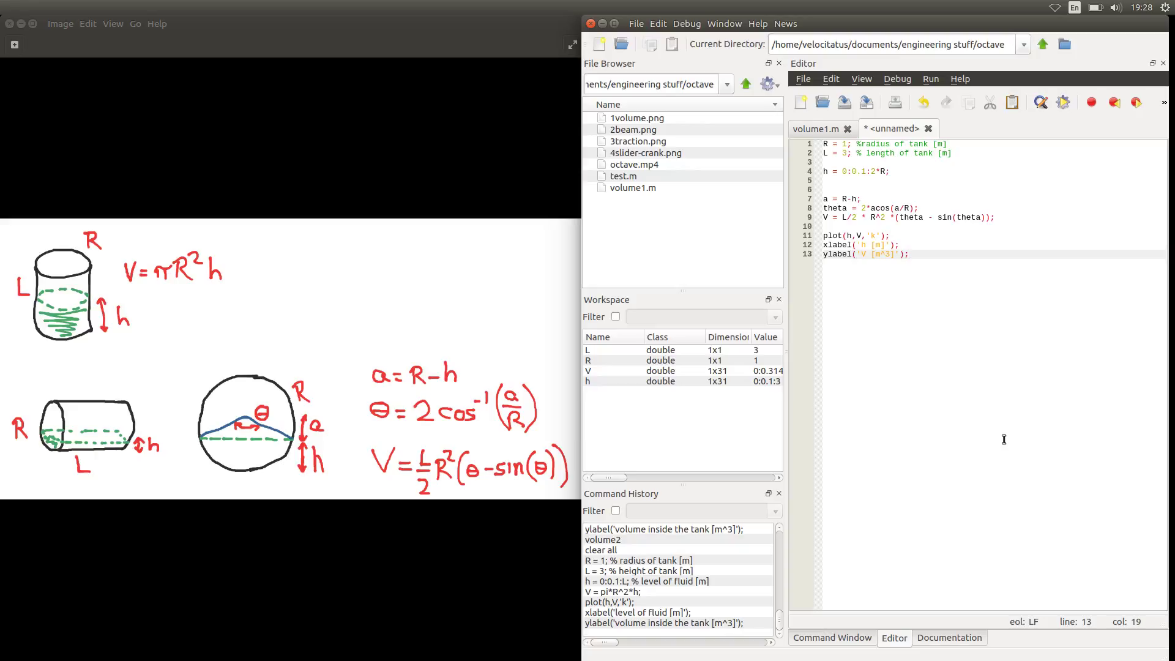
click(1065, 103)
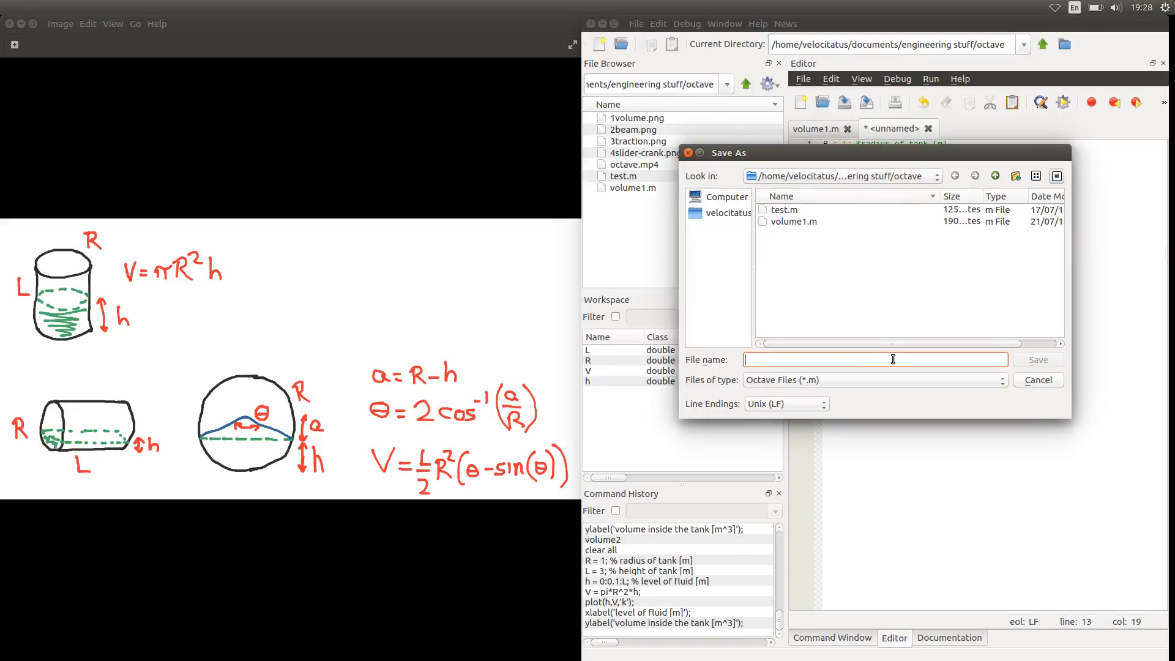
text(volume2)
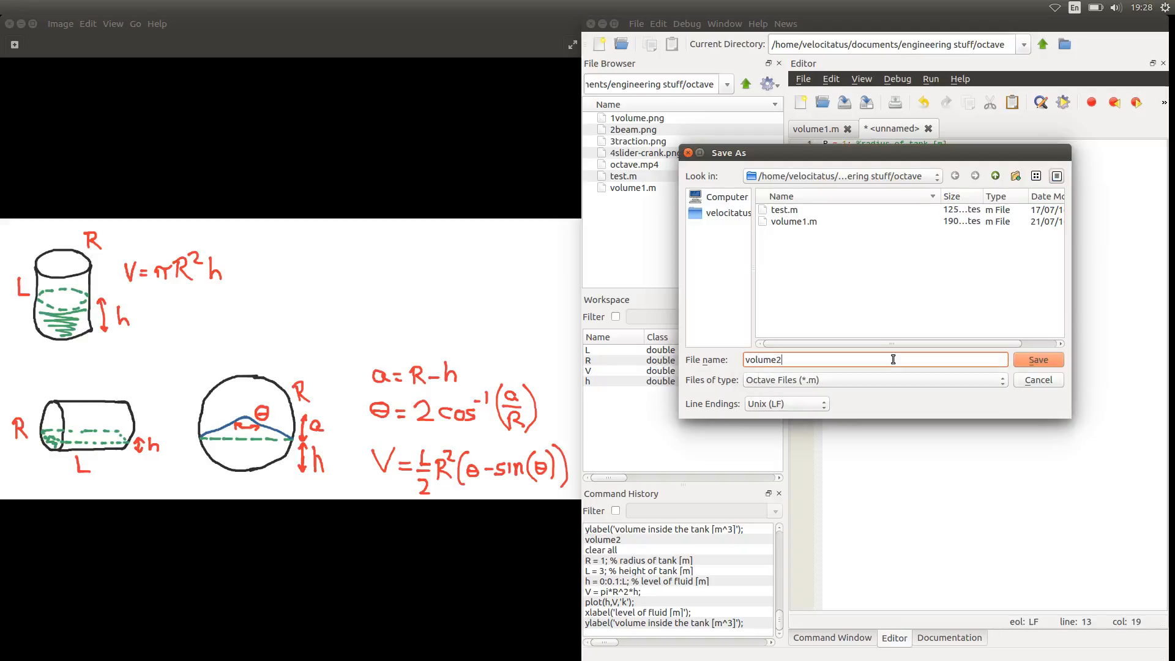
- Confirm saving as volume2, run it, and move the plot window right beside the tank sketches
click(1043, 362)
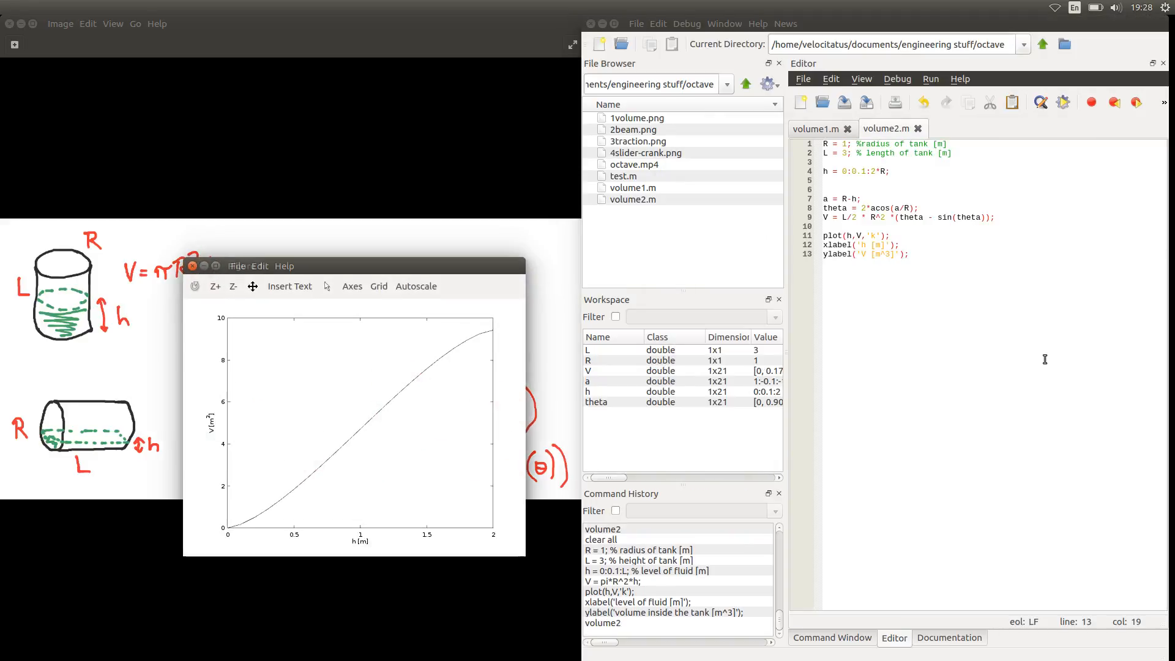
drag(461, 268, 853, 222)
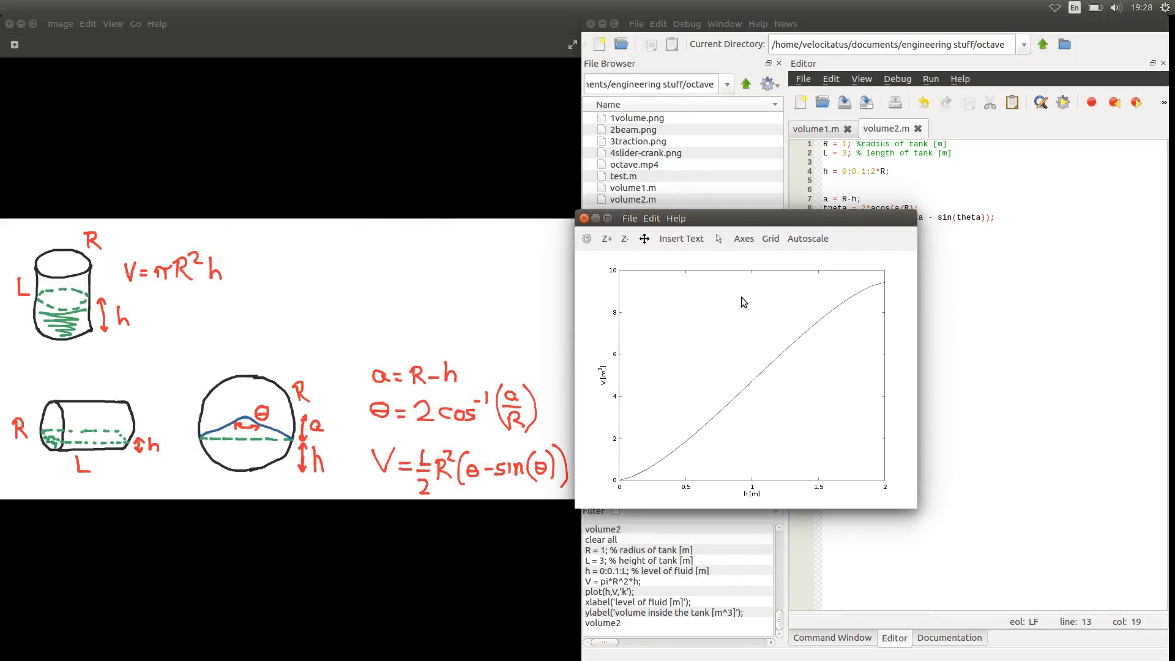